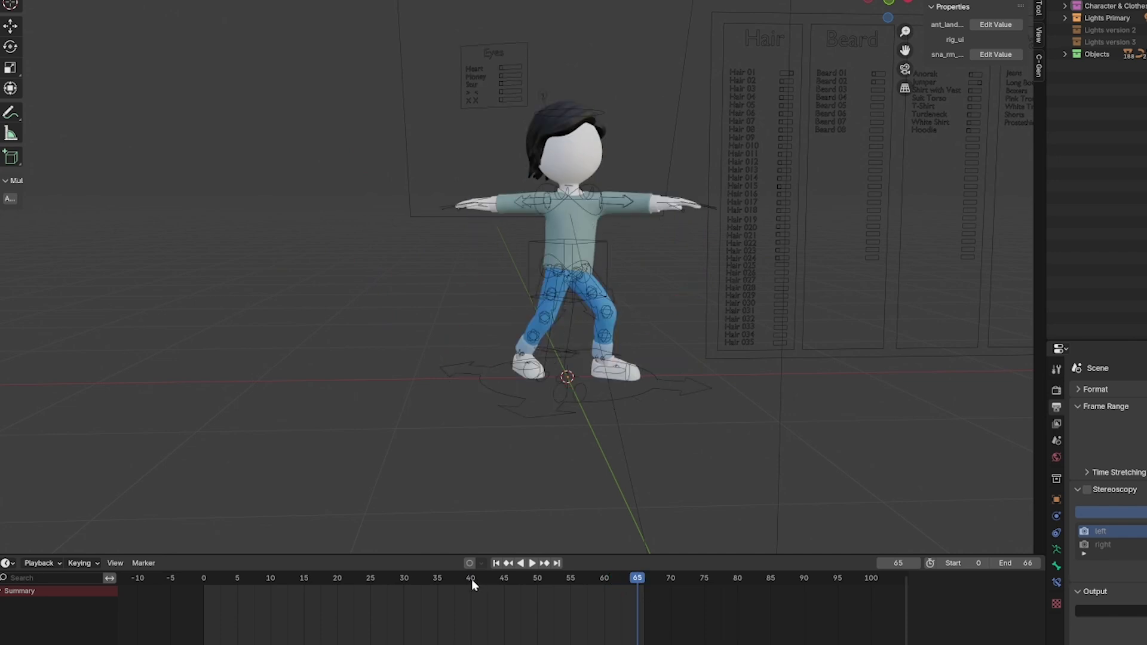
Go to frame 40 and select the character rig
{"action": "left_click", "coordinate": [472, 578]}
{"action": "left_click", "coordinate": [565, 113]}
{"action": "middle_click_drag", "start_coordinate": [565, 113], "coordinate": [467, 145], "text": "shift"}
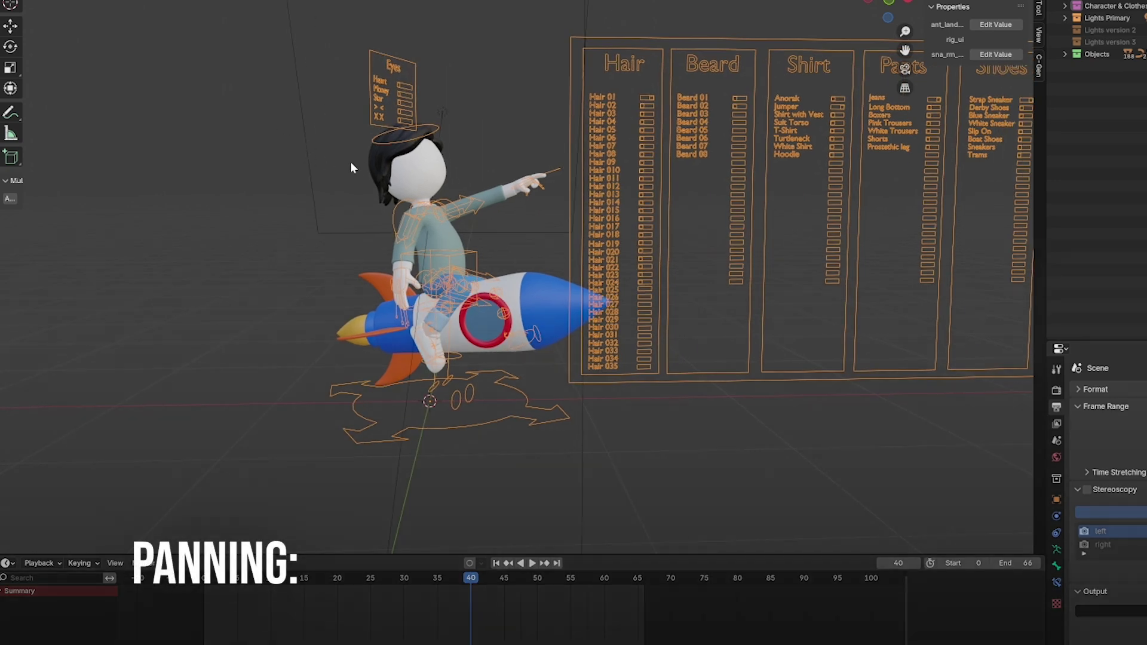
Switch the selected character rig to Pose Mode
{"action": "middle_click_drag", "start_coordinate": [350, 162], "coordinate": [399, 168], "text": "shift"}
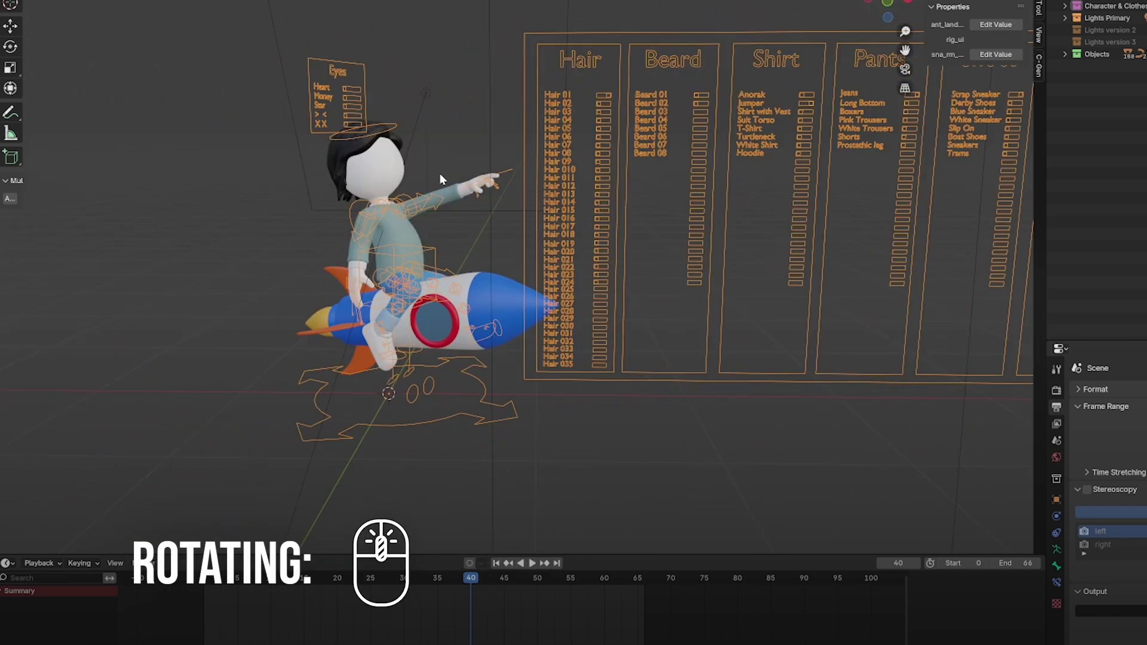
{"action": "scroll", "coordinate": [478, 161], "scroll_direction": "down", "scroll_amount": 5}
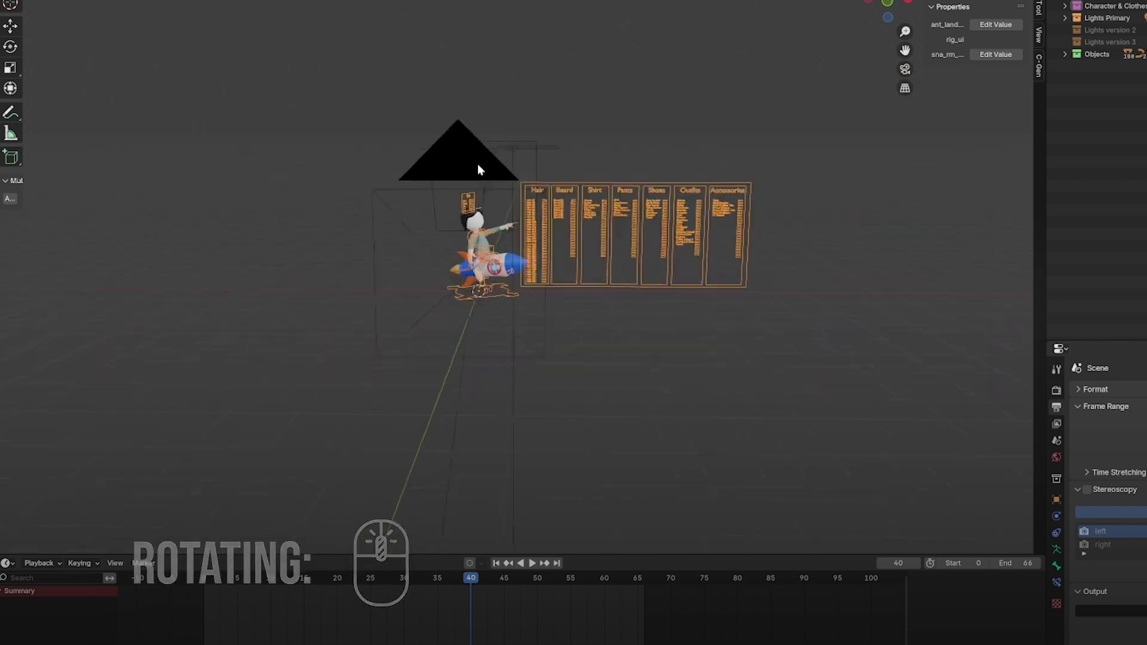
{"action": "scroll", "coordinate": [478, 163], "scroll_direction": "up", "scroll_amount": 2}
{"action": "scroll", "coordinate": [477, 164], "scroll_direction": "up", "scroll_amount": 3}
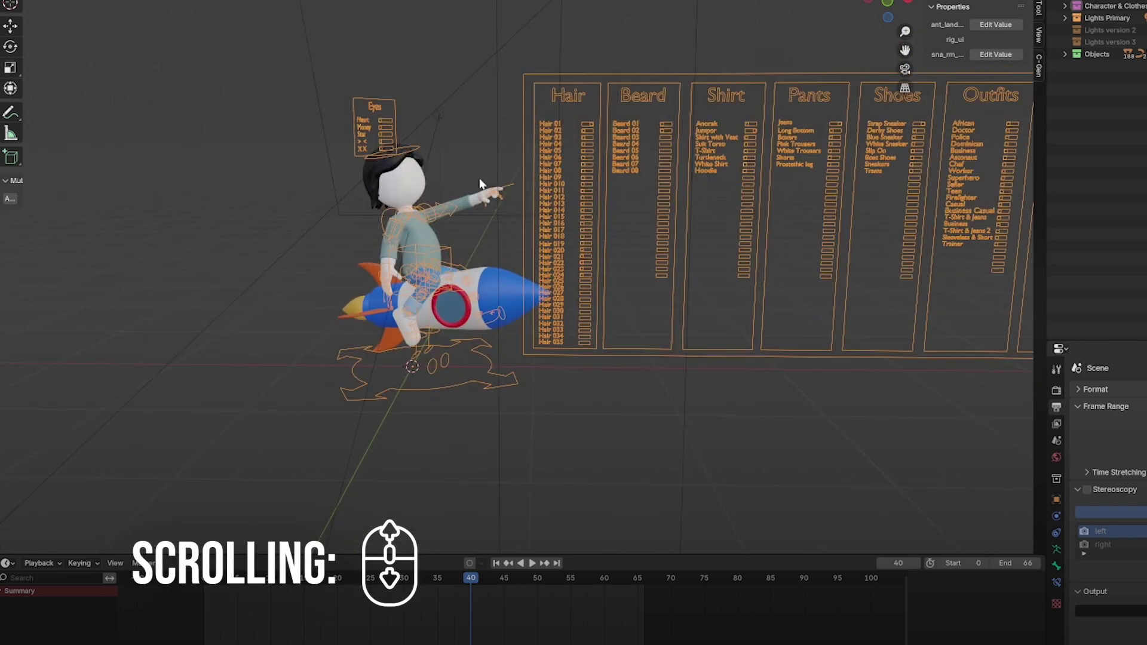
{"action": "scroll", "coordinate": [478, 164], "scroll_direction": "up", "scroll_amount": 3}
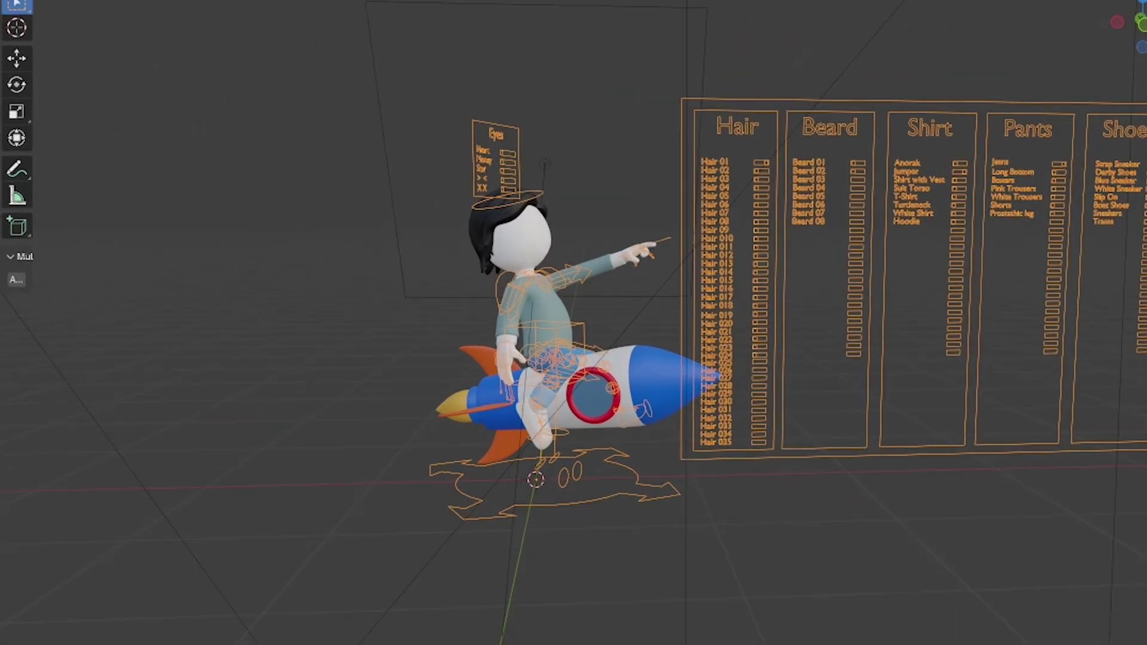
{"action": "left_click", "coordinate": [51, 2]}
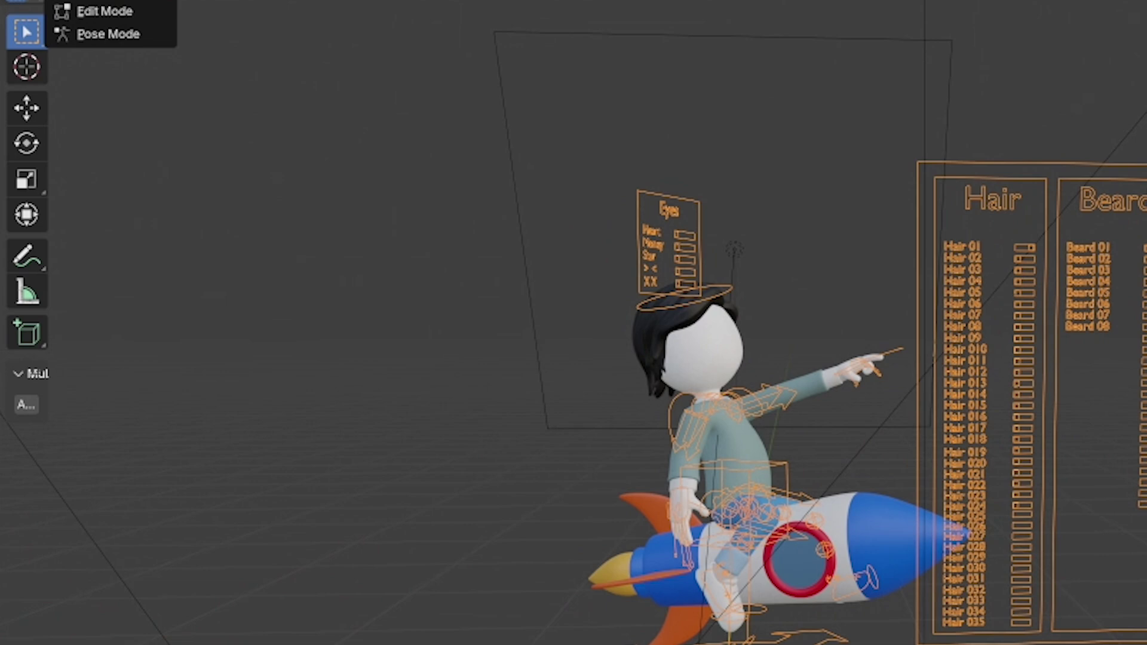
{"action": "left_click", "coordinate": [137, 33]}
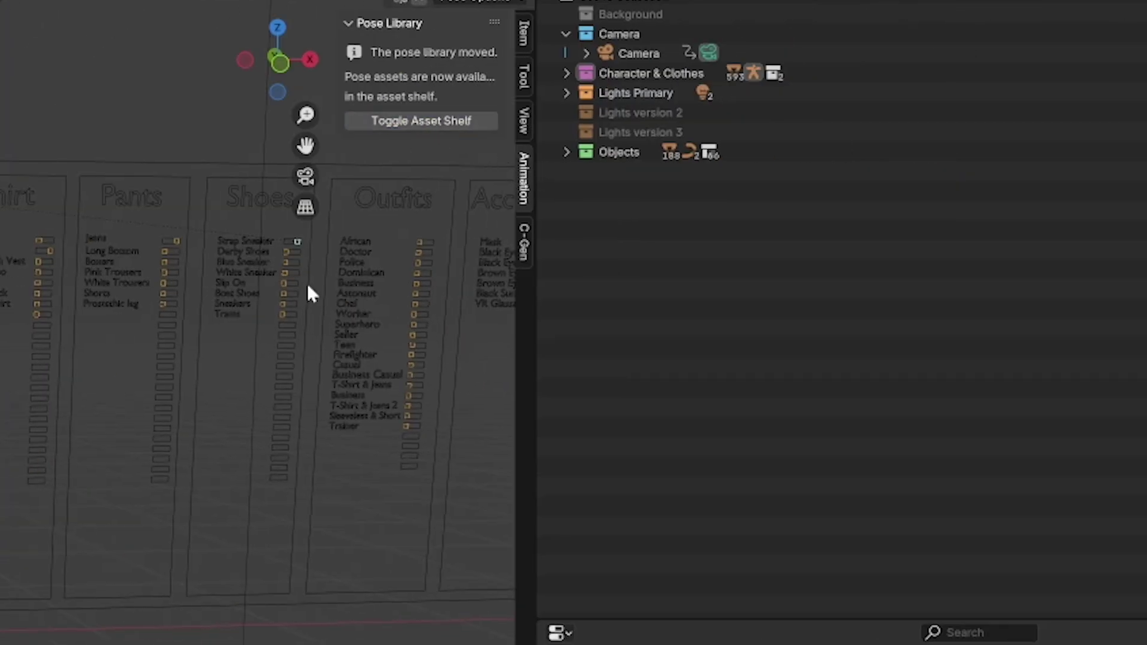
Show the pose asset shelf and browse through the available poses
{"action": "left_click", "coordinate": [447, 123]}
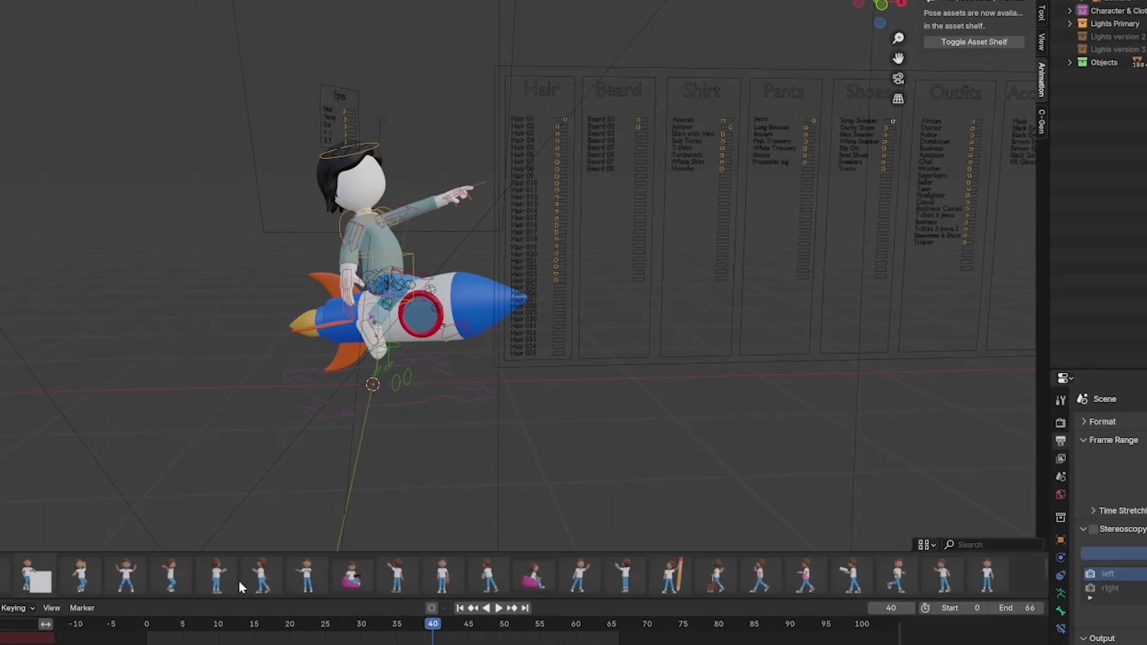
{"action": "scroll", "coordinate": [504, 583], "scroll_direction": "down", "scroll_amount": 2}
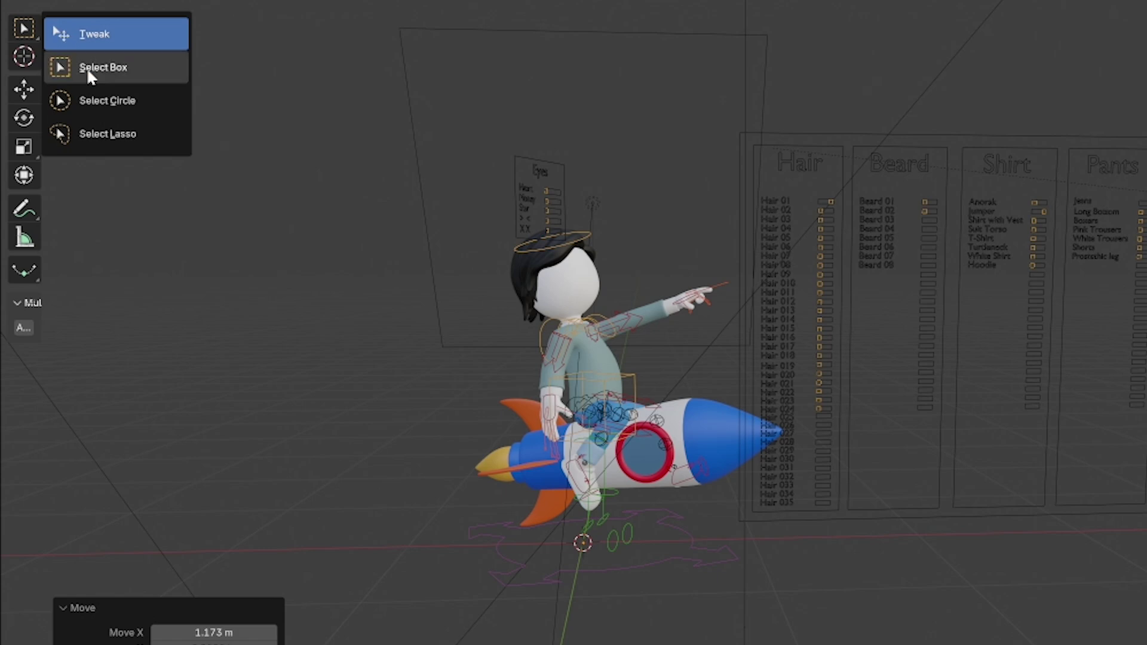
Activate the Select Box tool and box-select all of the character's body controls
{"action": "left_click", "coordinate": [87, 67]}
{"action": "left_click", "coordinate": [27, 32]}
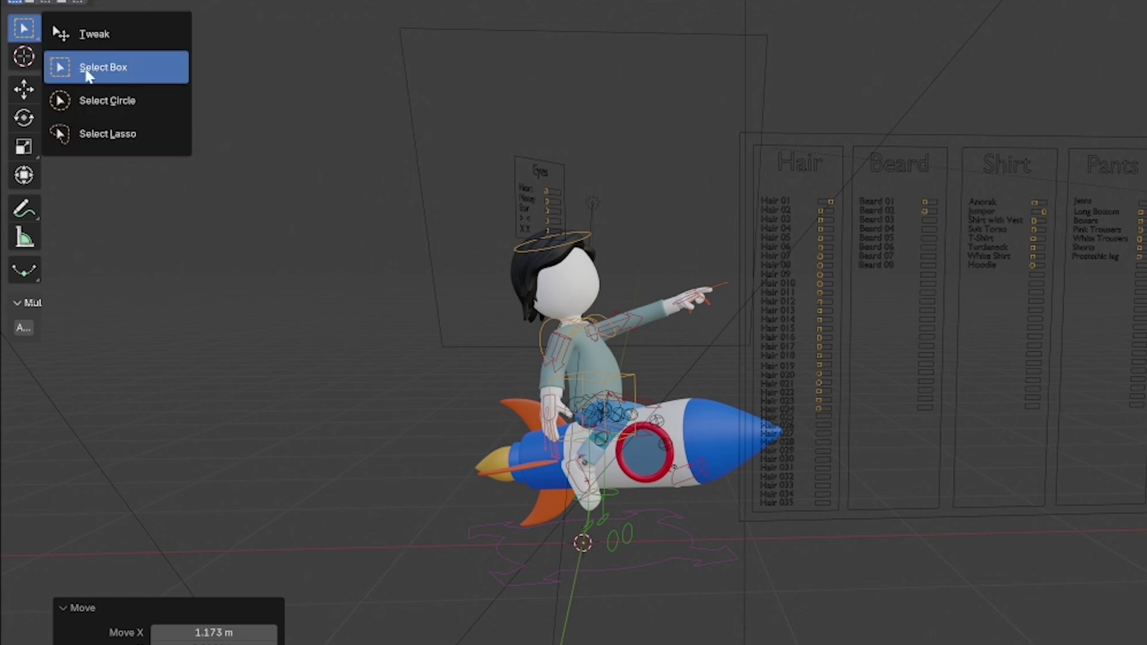
{"action": "left_click", "coordinate": [92, 70]}
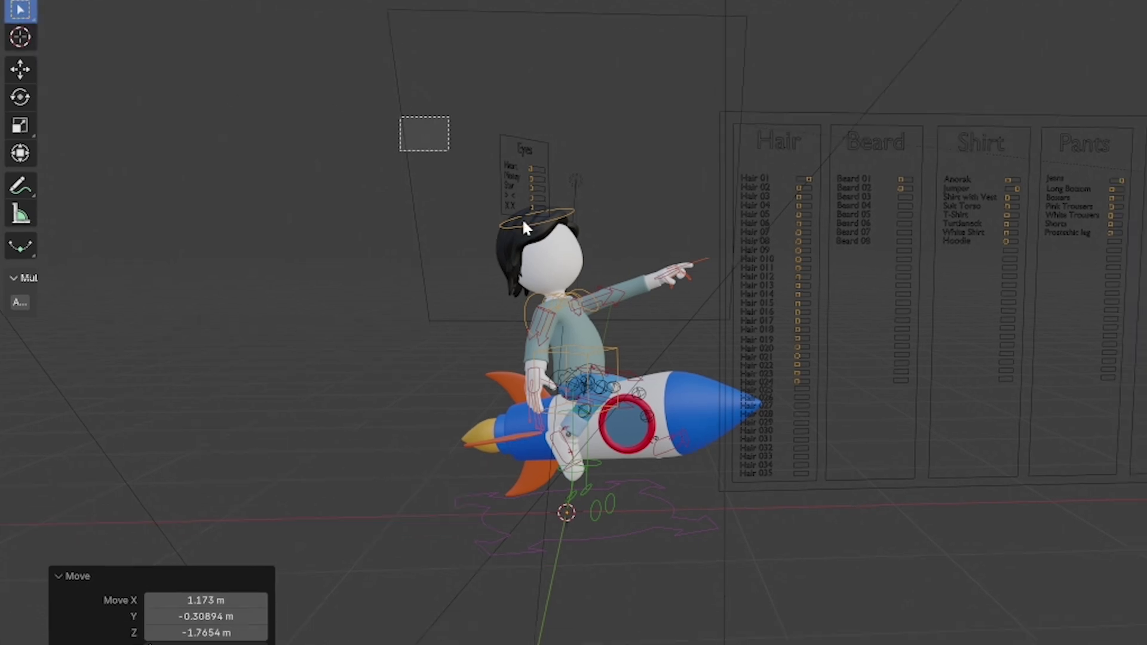
{"action": "left_click_drag", "start_coordinate": [523, 220], "coordinate": [726, 563]}
Preview the pose timeline, stop at frame 66 and delete the selected rig's keyframes
{"action": "left_click_drag", "start_coordinate": [530, 577], "coordinate": [313, 577]}
{"action": "key", "text": "space"}
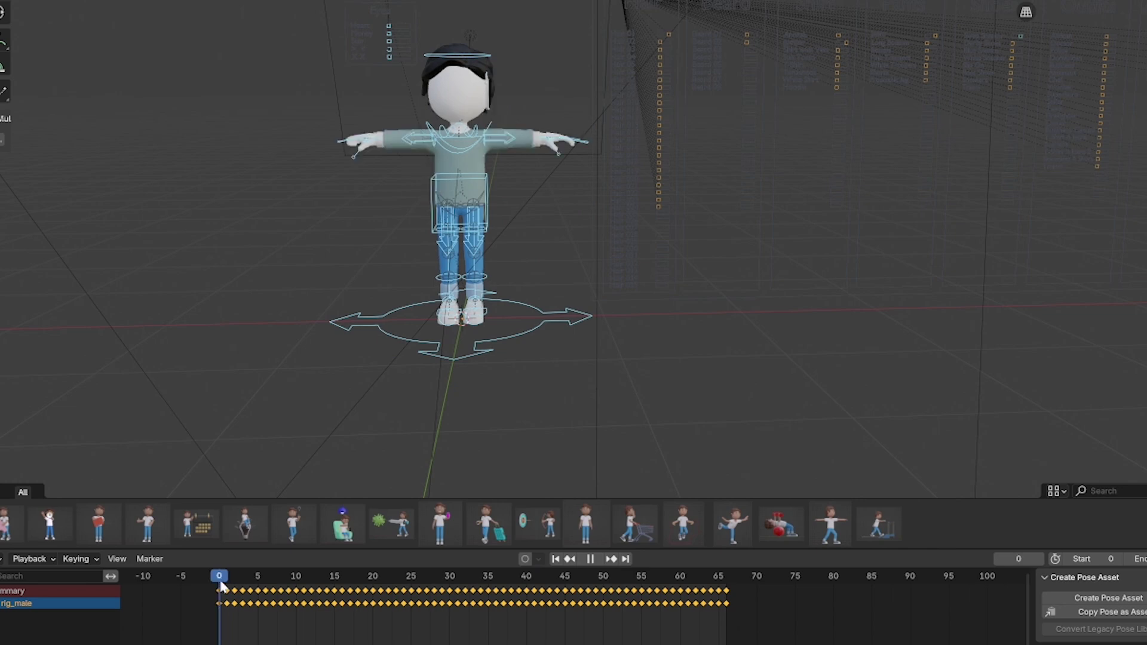
{"action": "left_click_drag", "start_coordinate": [720, 574], "coordinate": [728, 578]}
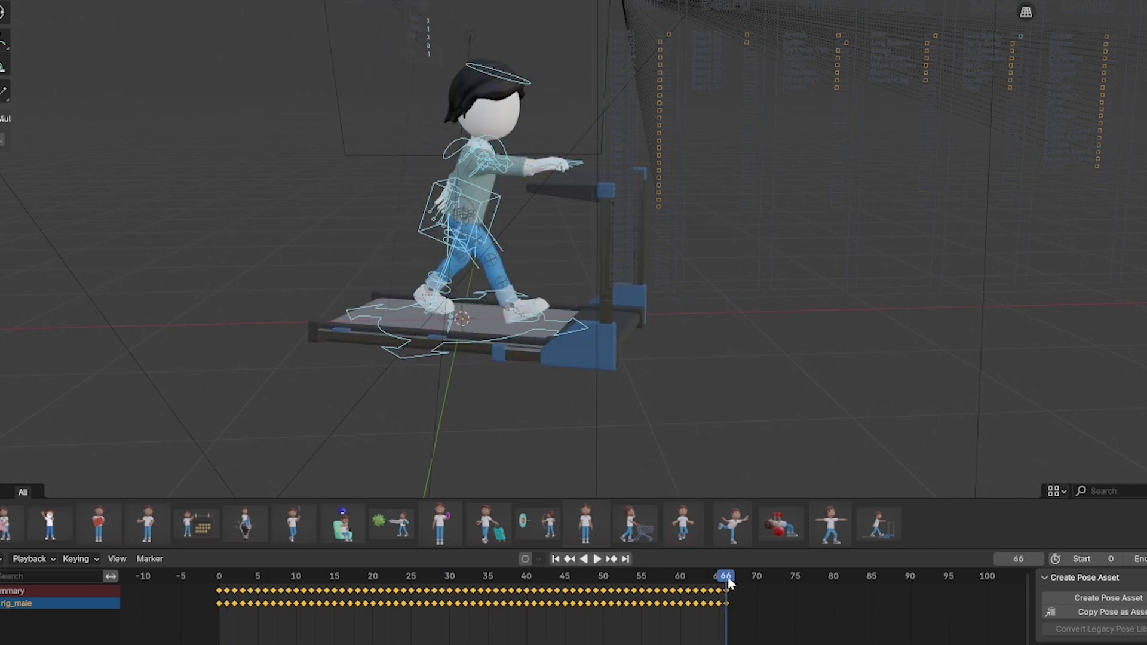
{"action": "left_click", "coordinate": [733, 579]}
{"action": "key", "text": "Delete"}
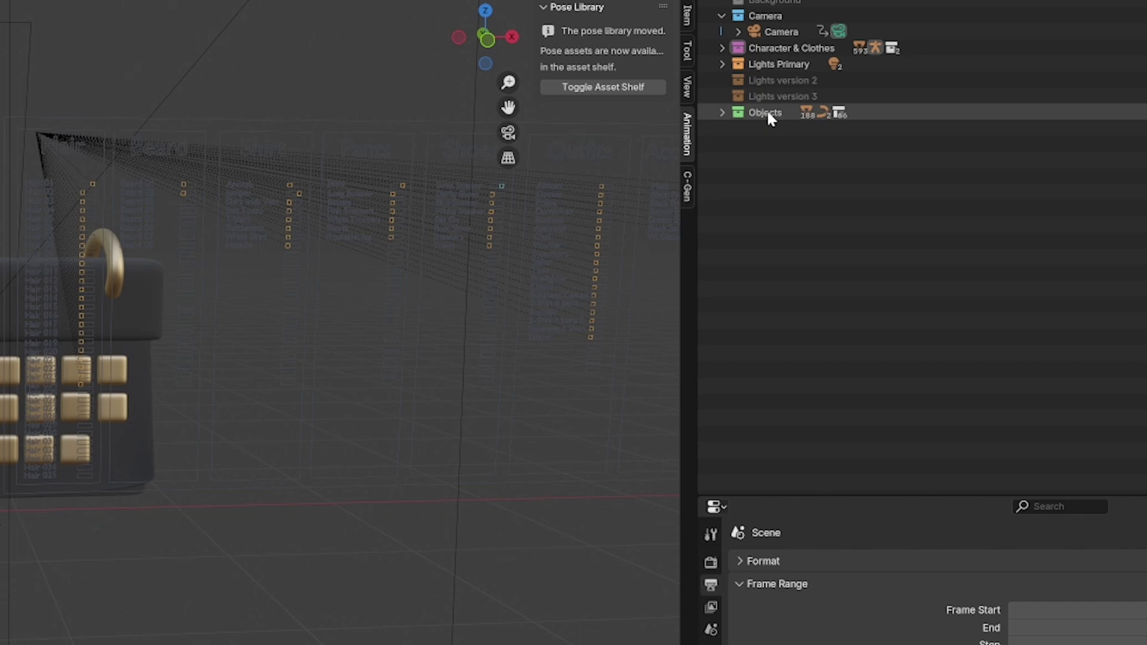
Look through the pose props listed in the Objects collection and collapse it again
{"action": "left_click", "coordinate": [765, 113]}
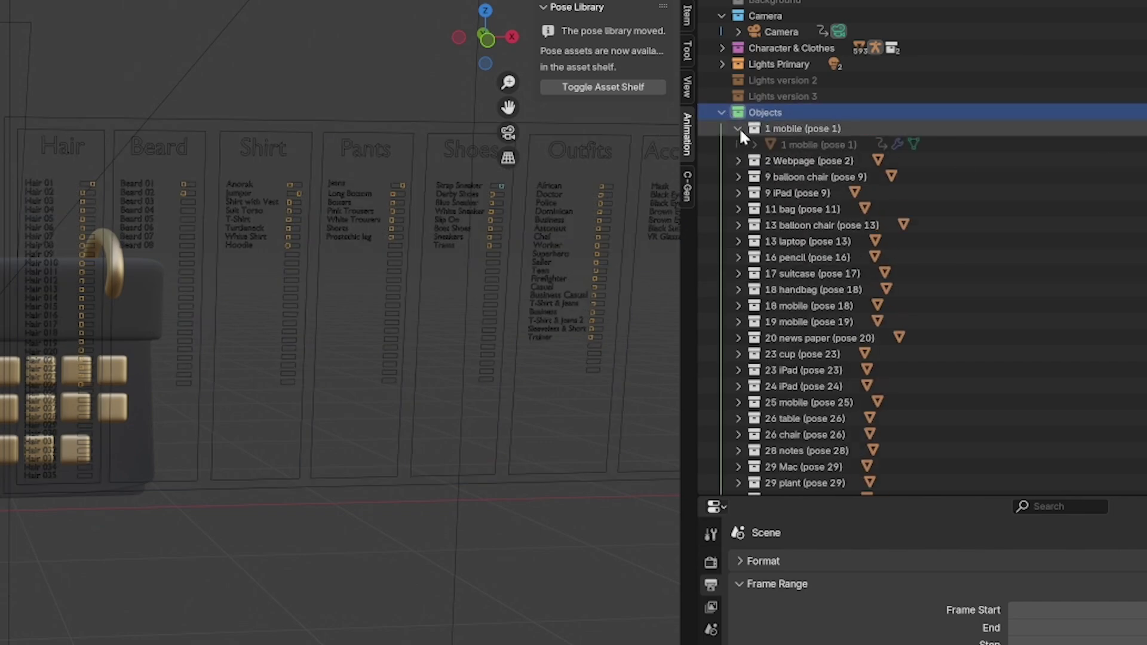
{"action": "left_click", "coordinate": [721, 112]}
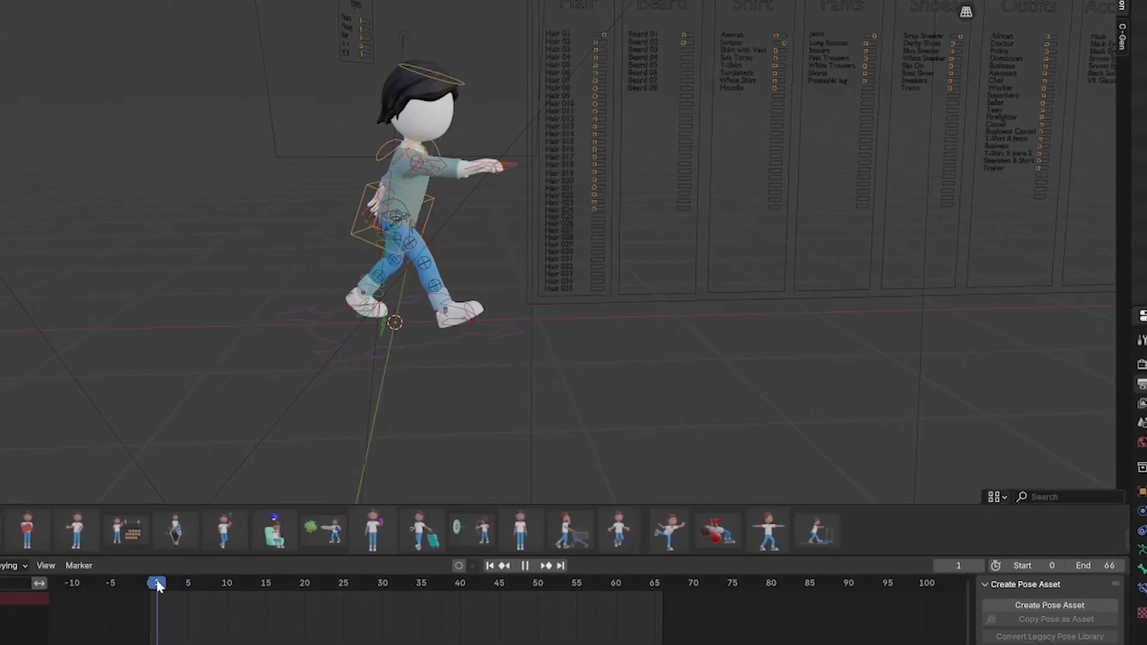
Try rotating the character's head control at frame 20
{"action": "left_click_drag", "start_coordinate": [172, 583], "coordinate": [305, 583]}
{"action": "left_click", "coordinate": [457, 85]}
{"action": "key", "text": "r"}
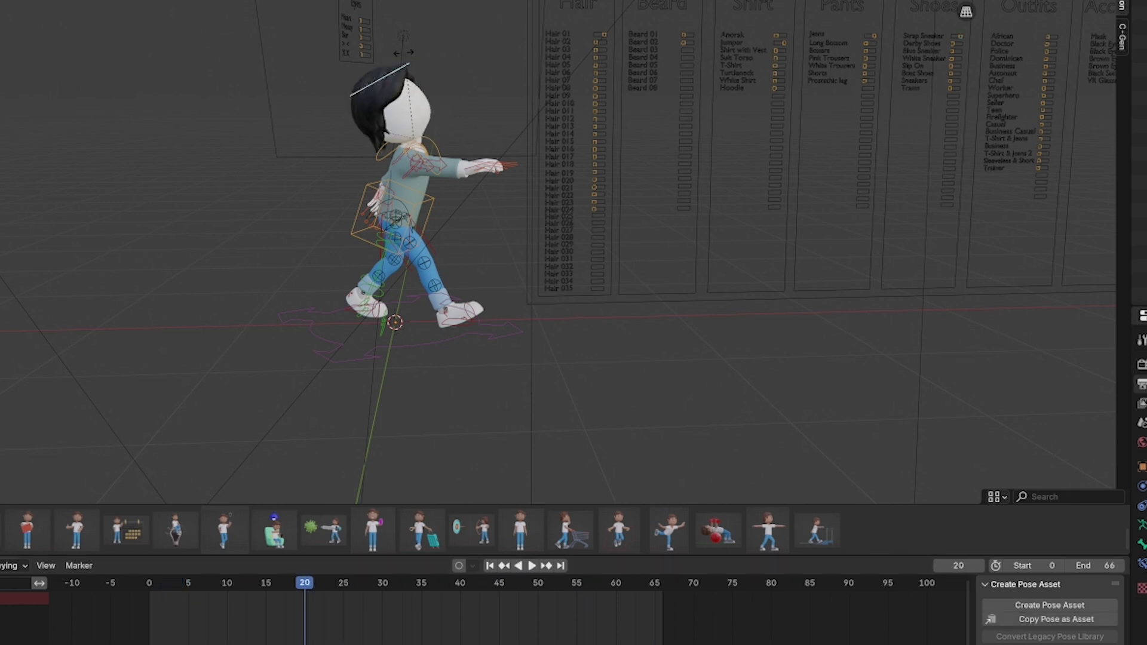
{"action": "left_click", "coordinate": [467, 102]}
{"action": "key", "text": "ctrl+z"}
Repose the character's outstretched arm by rotating the hand control and moving it about -0.25 m in X
{"action": "left_click", "coordinate": [488, 170]}
{"action": "scroll", "coordinate": [489, 171], "scroll_direction": "up", "scroll_amount": 5}
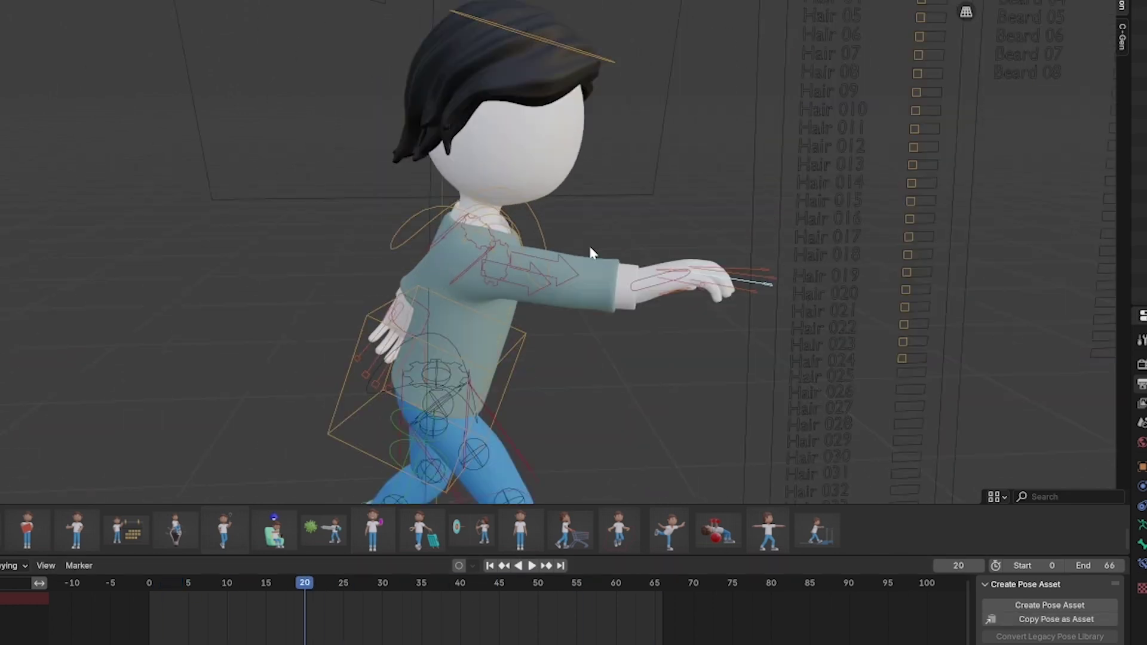
{"action": "left_click_drag", "start_coordinate": [659, 282], "coordinate": [651, 374]}
{"action": "key", "text": "r"}
{"action": "left_click", "coordinate": [639, 358]}
{"action": "middle_click_drag", "start_coordinate": [633, 356], "coordinate": [633, 269], "text": "shift"}
{"action": "key", "text": "g"}
{"action": "left_click", "coordinate": [507, 332]}
Enable auto keying at frame 0 and move the front hand control to keyframe the lowered arm
{"action": "left_click", "coordinate": [149, 578]}
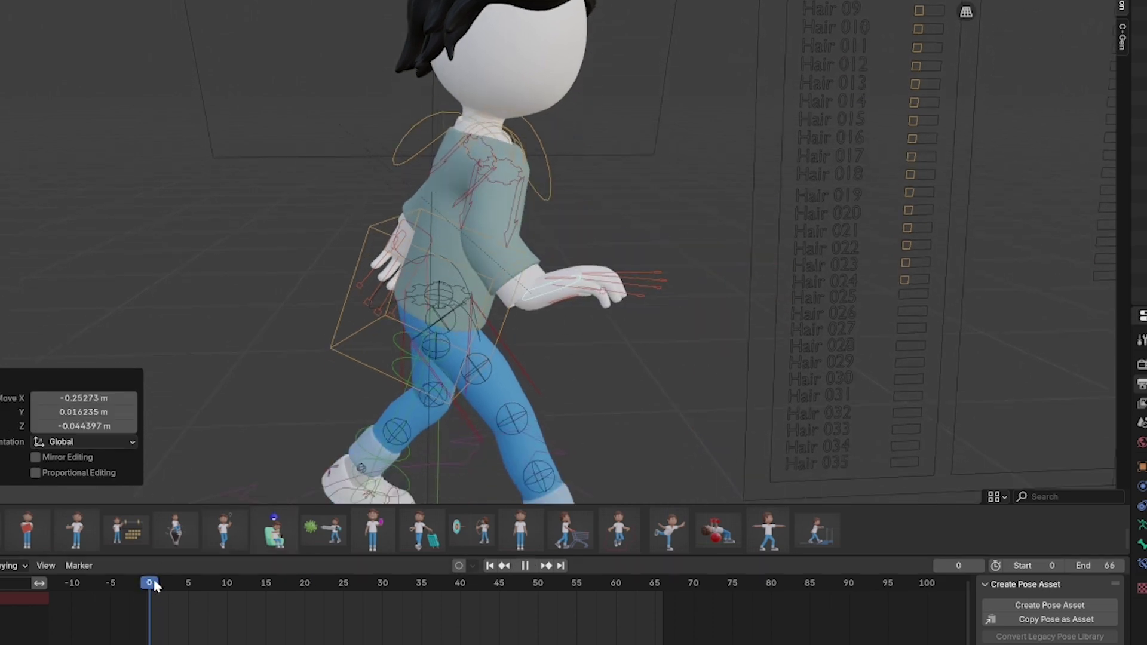
{"action": "left_click", "coordinate": [458, 565]}
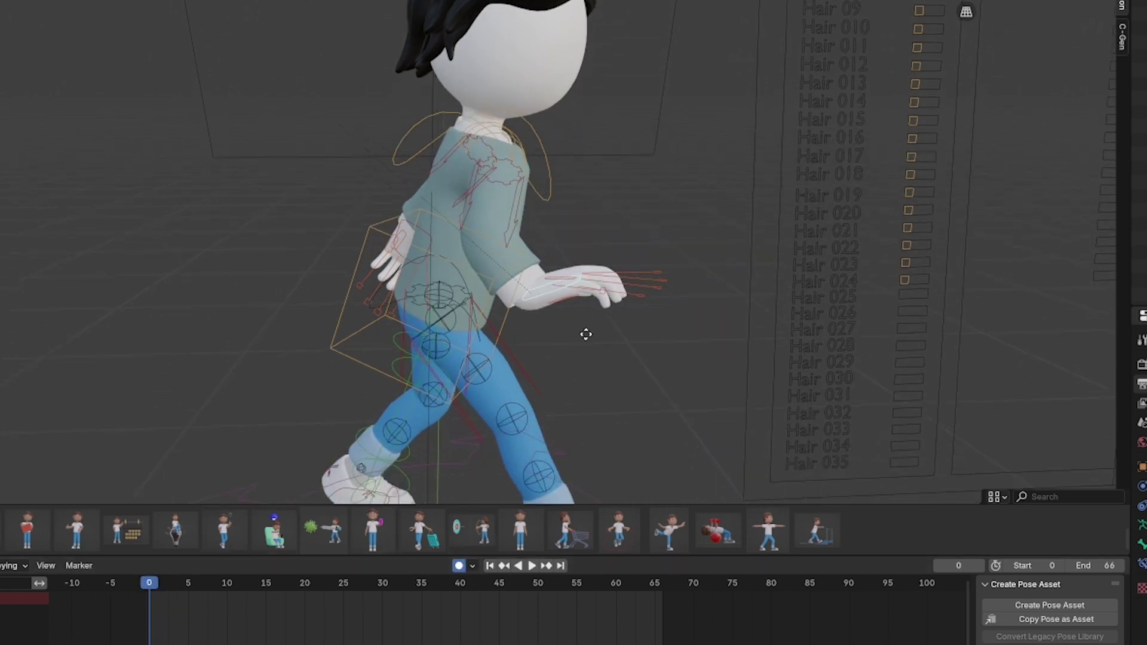
{"action": "key", "text": "g"}
{"action": "left_click", "coordinate": [610, 325]}
Raise the front hand about 0.19 m in X and 0.17 m in Z at frame 66, and play the arm animation
{"action": "key", "text": "shift+Right"}
{"action": "key", "text": "g"}
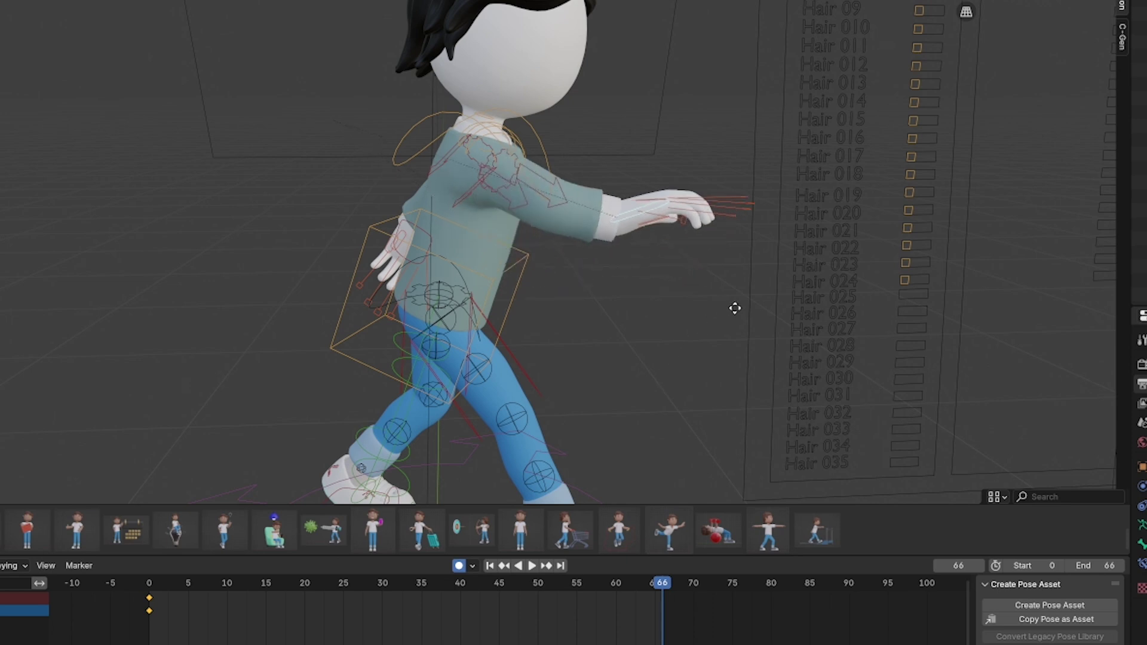
{"action": "left_click", "coordinate": [735, 311]}
{"action": "key", "text": "space"}
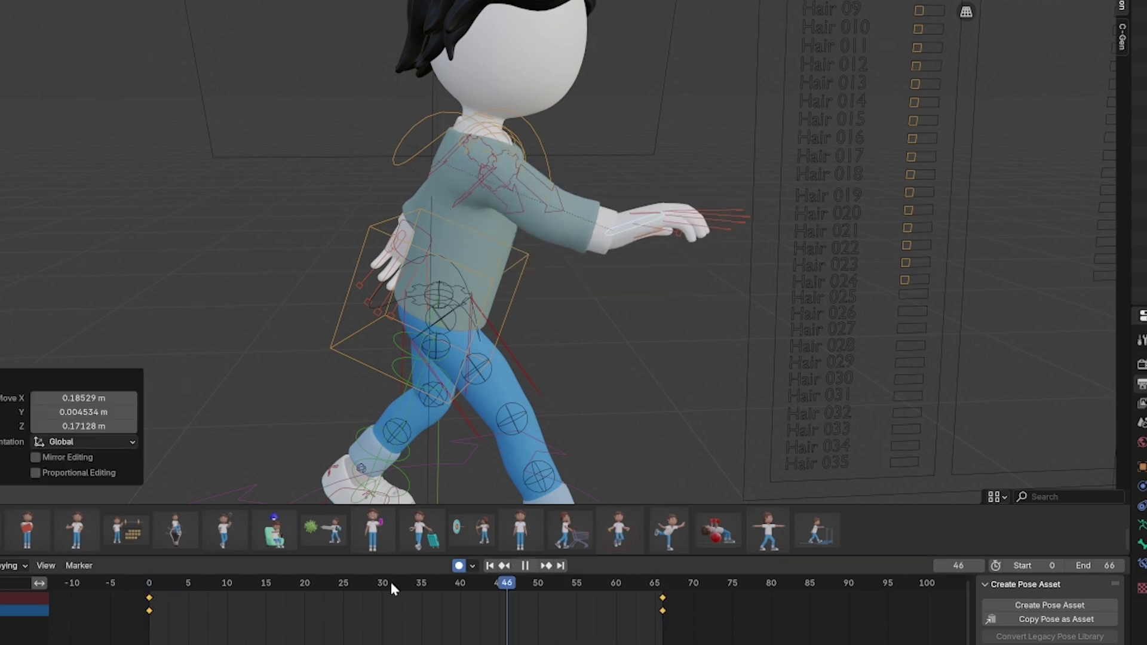
{"action": "key", "text": "Escape"}
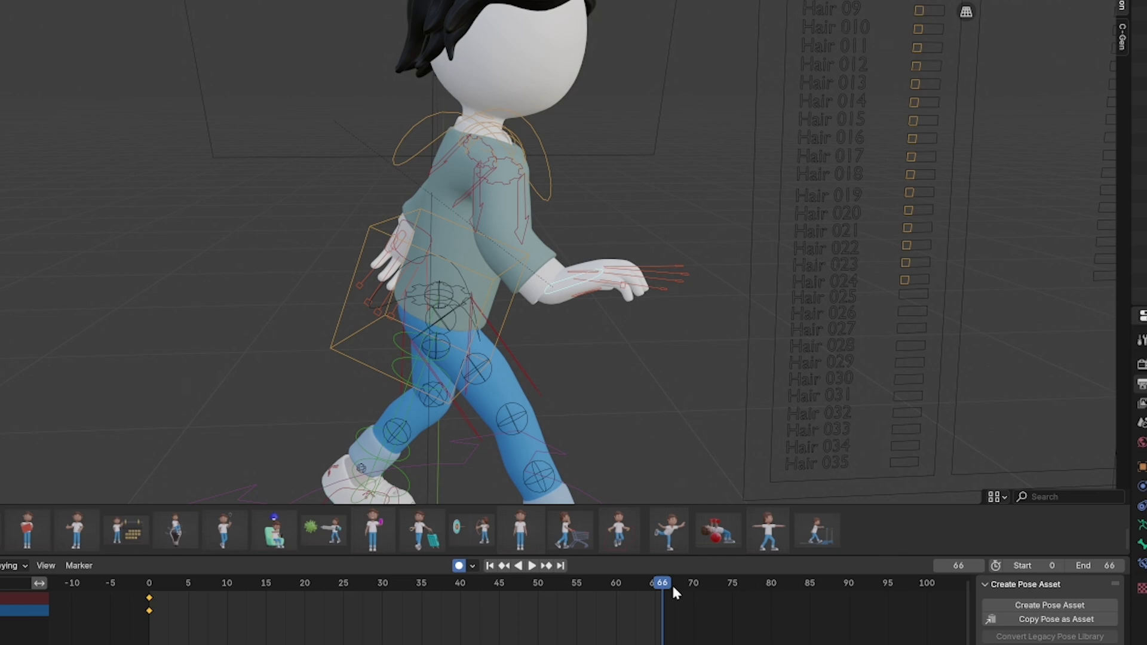
Delete the arm keyframes at frame 0
{"action": "left_click_drag", "start_coordinate": [138, 640], "coordinate": [166, 589]}
{"action": "key", "text": "Delete"}
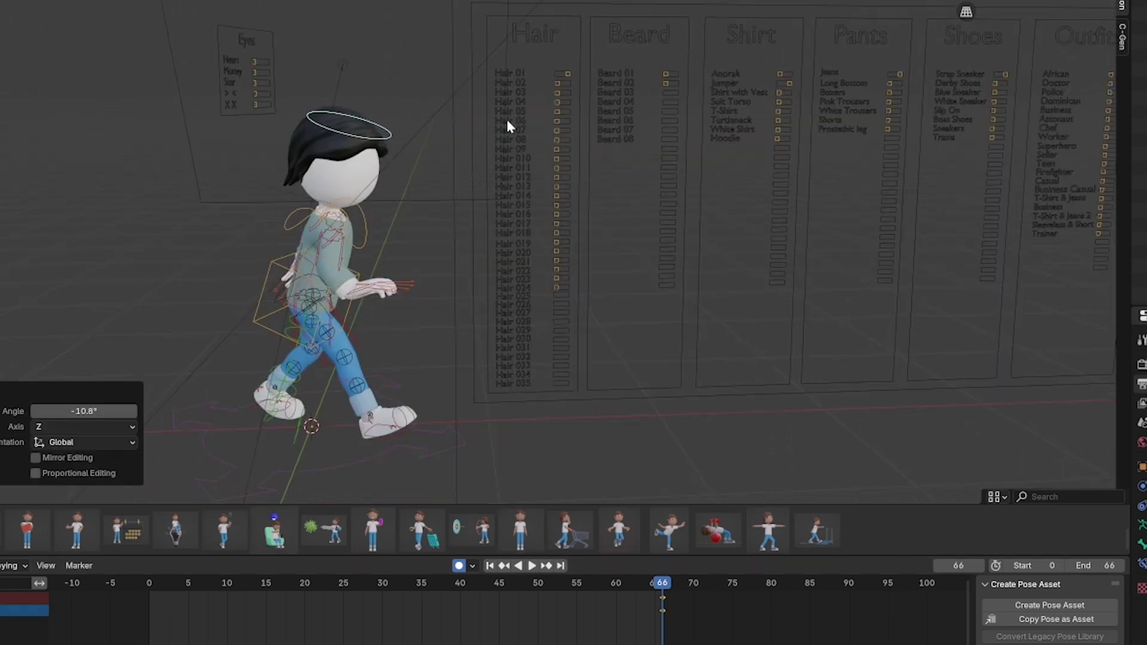
Switch off the Hair 01 hairstyle by moving its slider control about -0.29 m in X
{"action": "scroll", "coordinate": [532, 93], "scroll_direction": "up", "scroll_amount": 2}
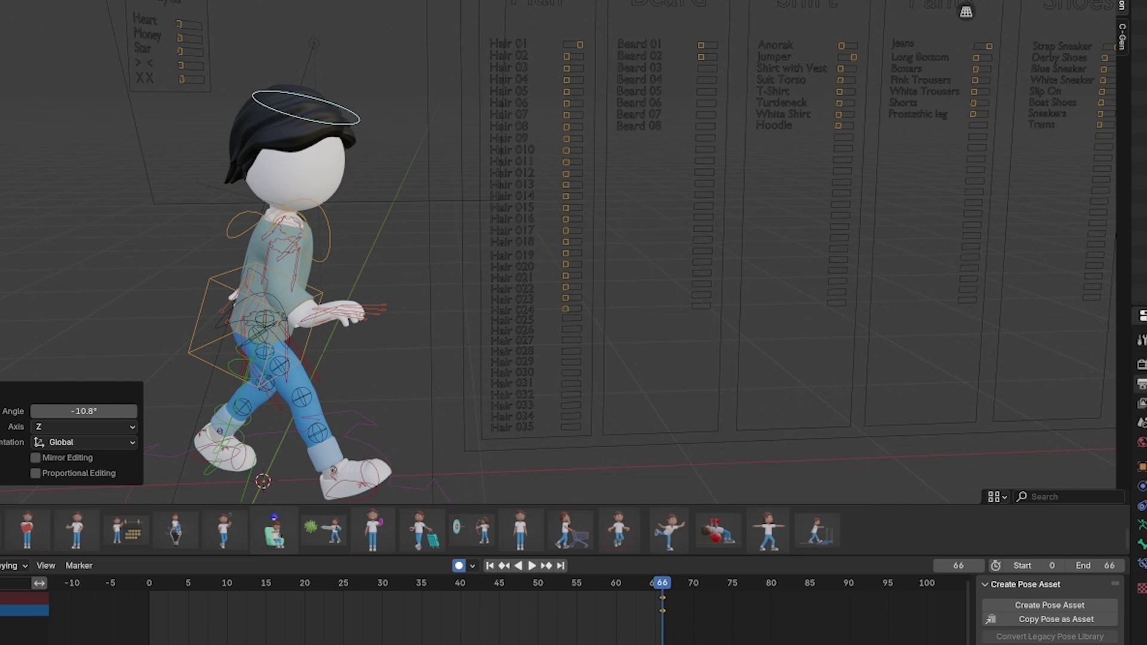
{"action": "left_click", "coordinate": [579, 45]}
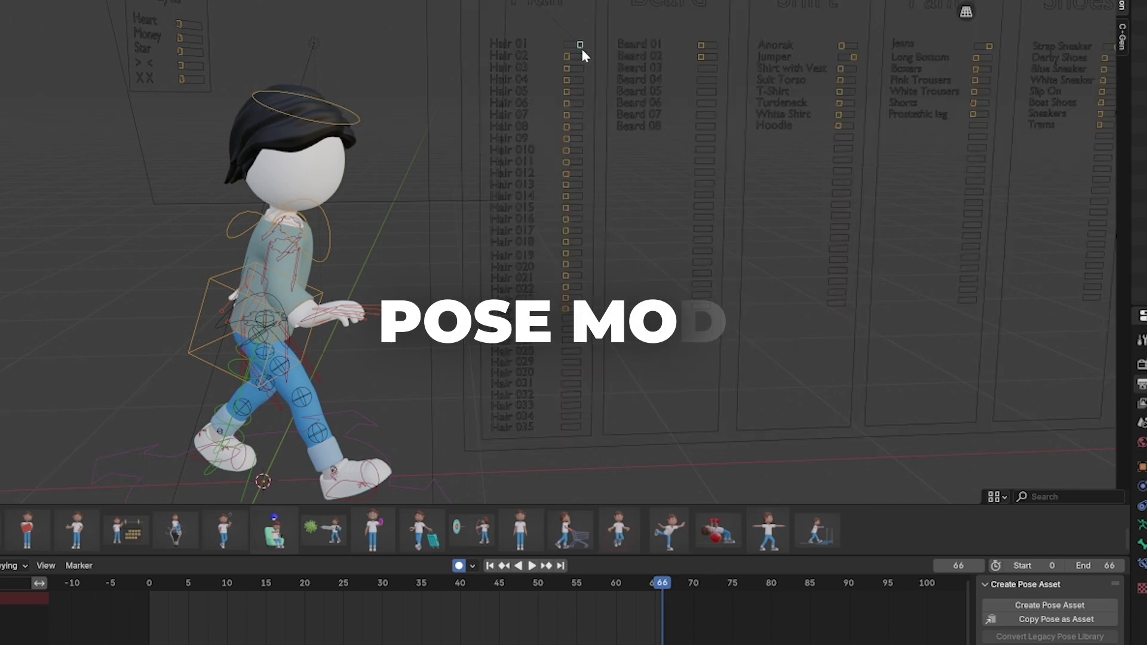
{"action": "scroll", "coordinate": [553, 100], "scroll_direction": "up", "scroll_amount": 5}
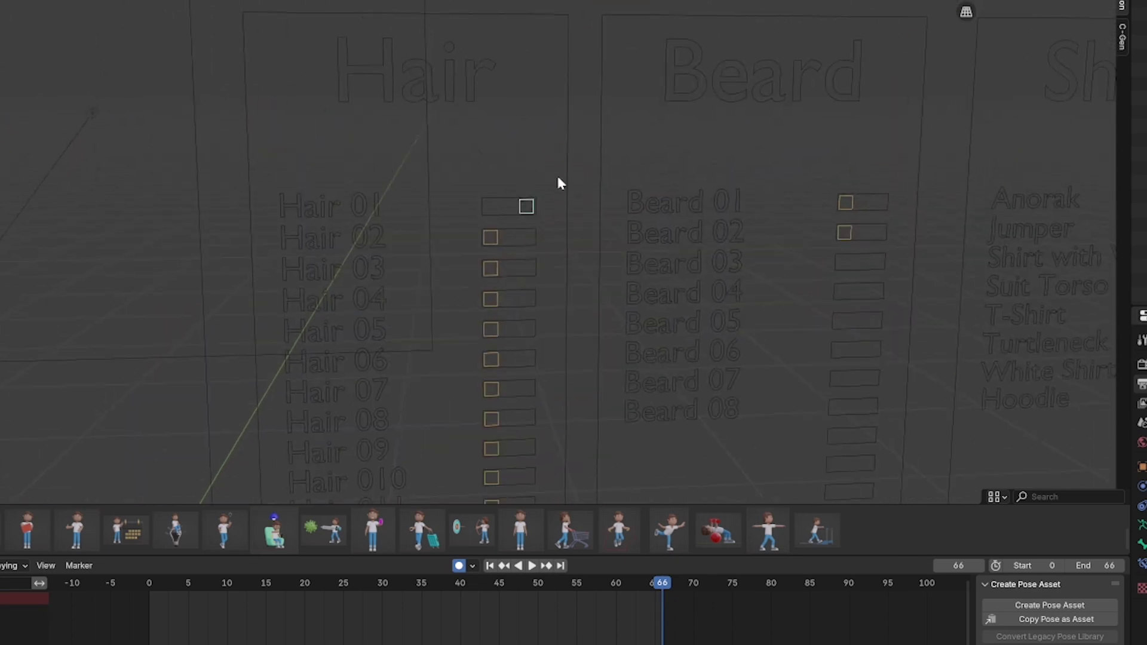
{"action": "scroll", "coordinate": [531, 218], "scroll_direction": "up", "scroll_amount": 3}
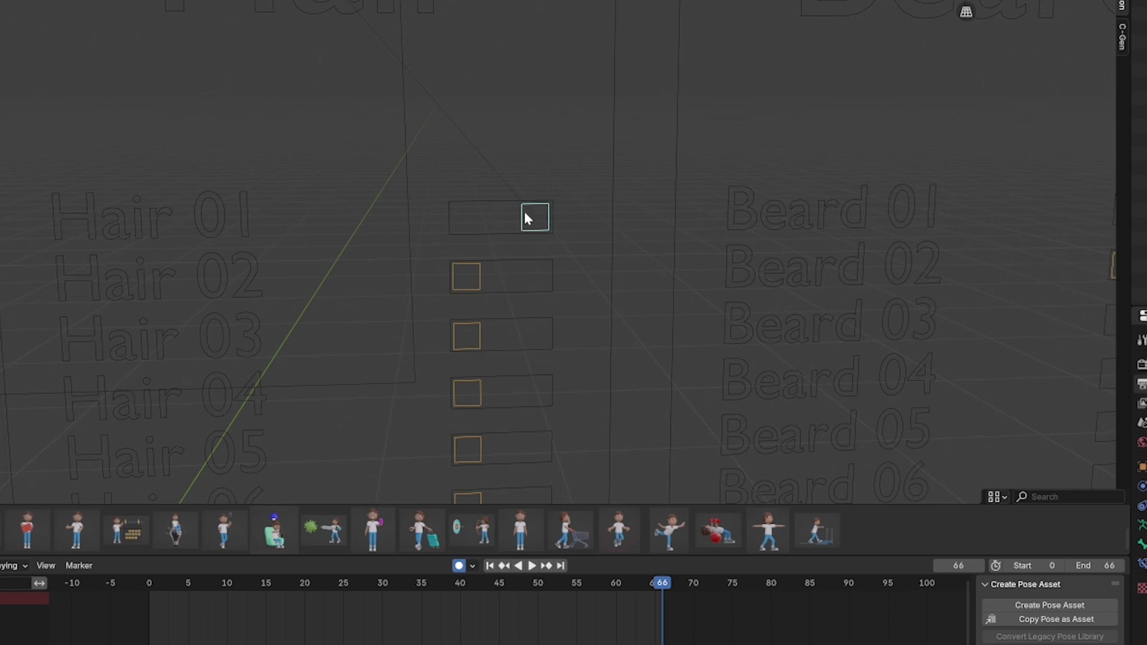
{"action": "scroll", "coordinate": [527, 133], "scroll_direction": "down", "scroll_amount": 8}
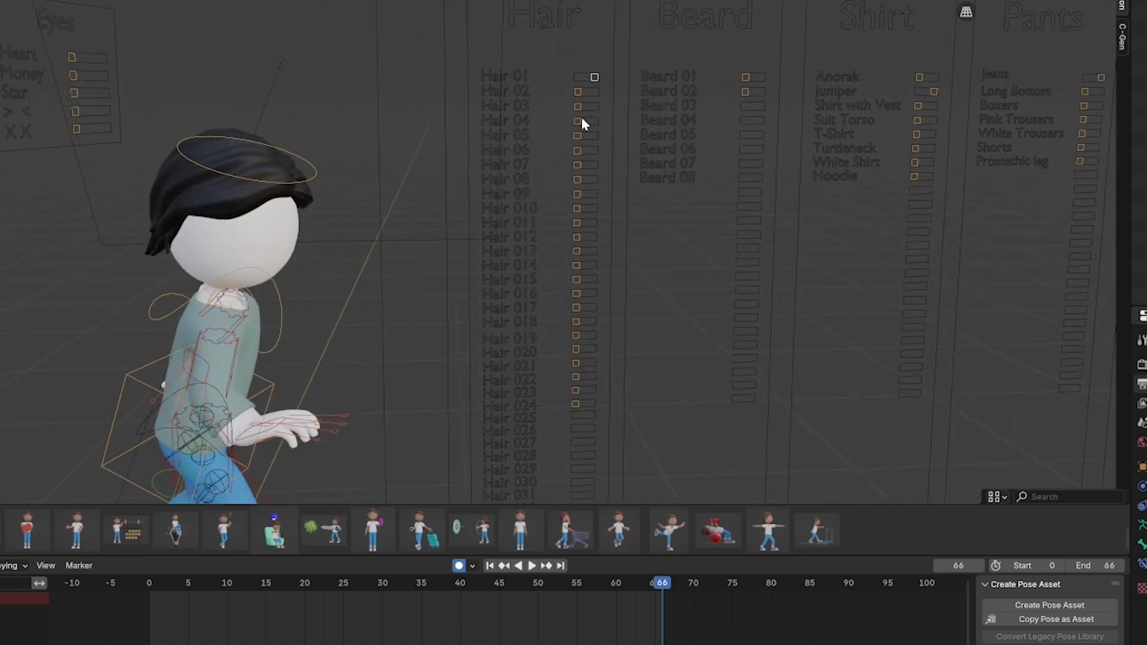
{"action": "left_click", "coordinate": [577, 98]}
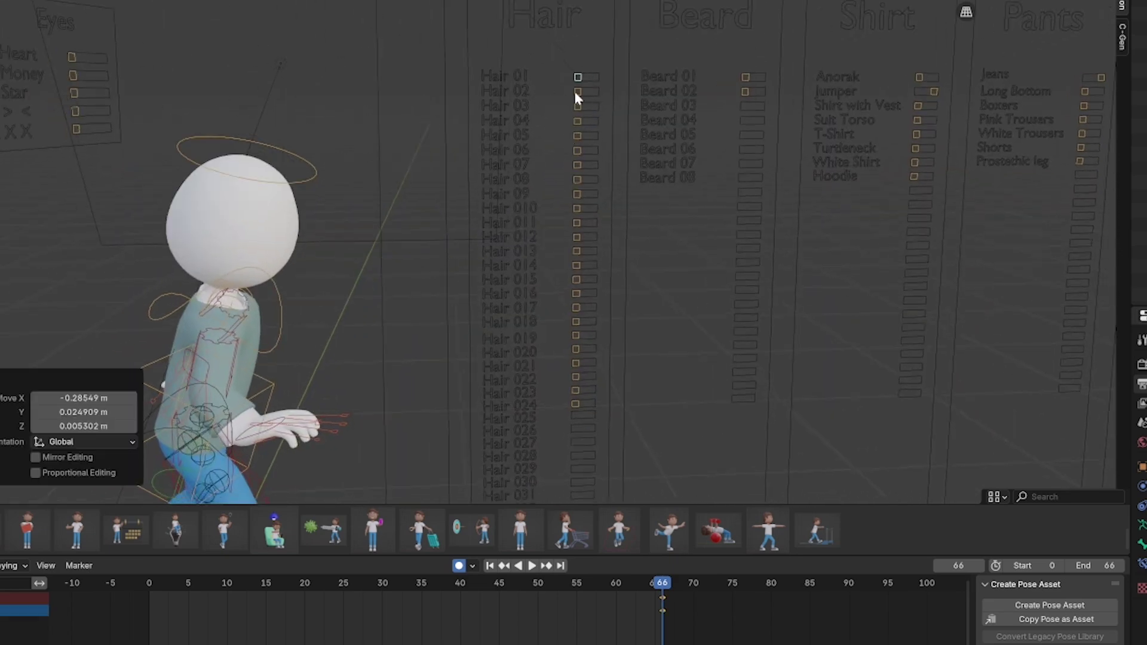
Show the move gizmo and switch Hair 01 on by moving its slider about 0.31 m along X
{"action": "key", "text": "ctrl+grave"}
{"action": "left_click_drag", "start_coordinate": [632, 78], "coordinate": [719, 82]}
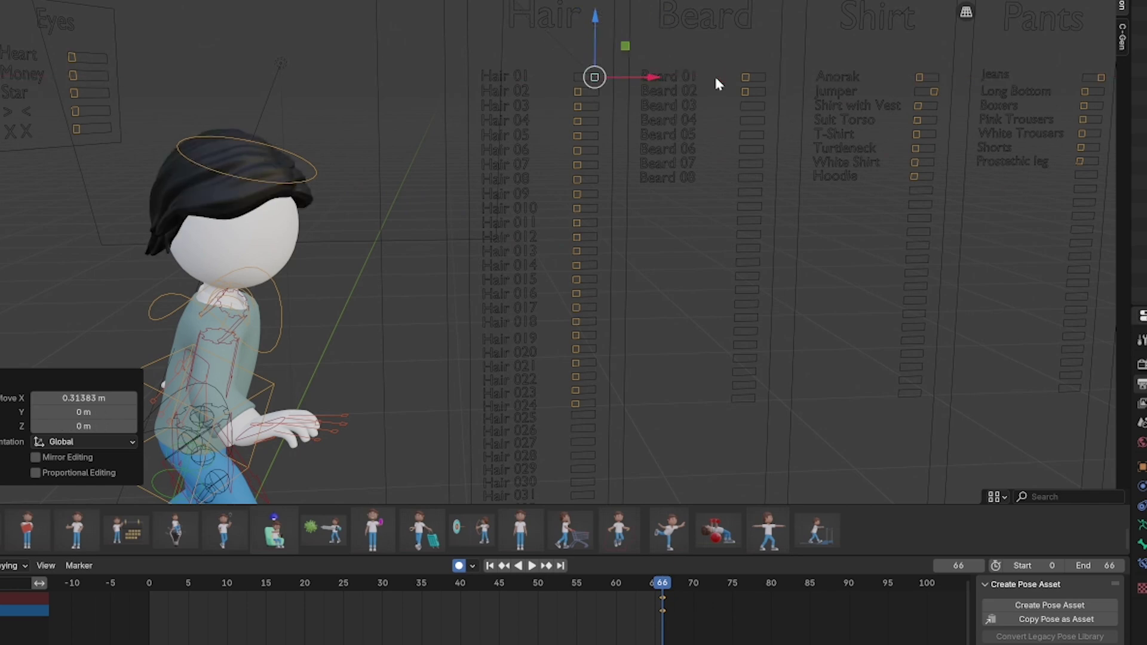
{"action": "left_click_drag", "start_coordinate": [607, 74], "coordinate": [573, 91]}
Return to the selection tool and slide the Hair 02 control to its on position
{"action": "left_click", "coordinate": [577, 91]}
{"action": "key", "text": "w"}
{"action": "left_click", "coordinate": [277, 20]}
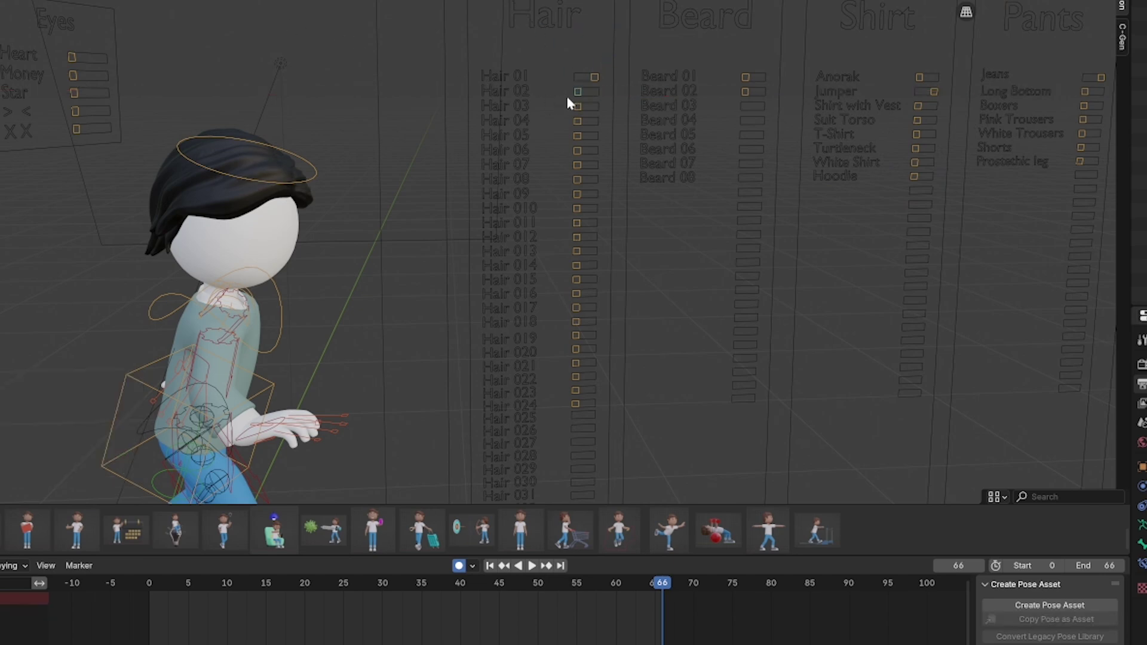
{"action": "left_click", "coordinate": [574, 91]}
{"action": "left_click", "coordinate": [574, 91]}
{"action": "left_click", "coordinate": [580, 92]}
{"action": "left_click_drag", "start_coordinate": [581, 92], "coordinate": [635, 92]}
{"action": "left_click", "coordinate": [596, 92]}
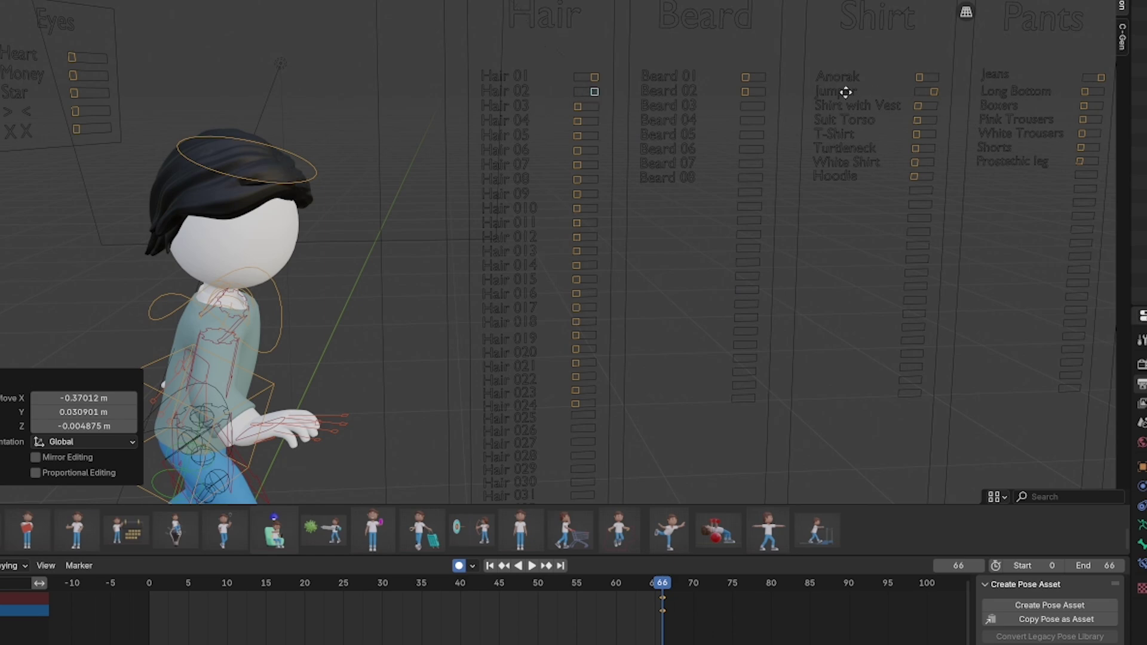
Slide the Hair 02 and Hair 01 controls to their off positions
{"action": "left_click_drag", "start_coordinate": [751, 106], "coordinate": [523, 96]}
{"action": "left_click_drag", "start_coordinate": [594, 75], "coordinate": [531, 75]}
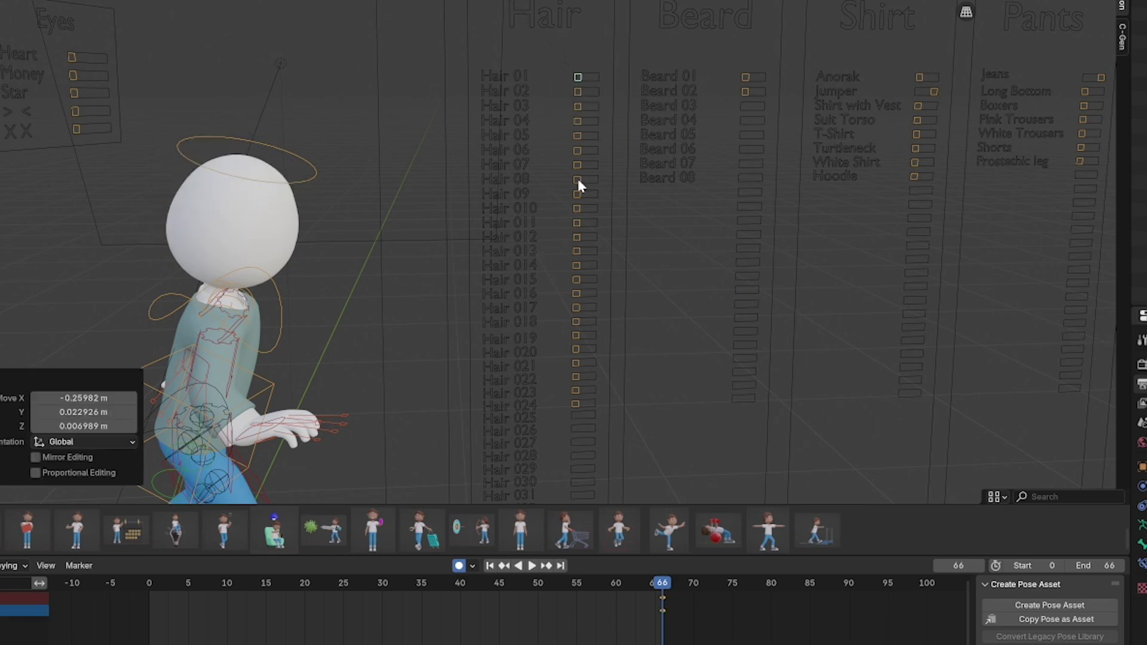
Switch on the Hair 021 hairstyle by moving its slider control about 0.38 m in X
{"action": "left_click_drag", "start_coordinate": [579, 192], "coordinate": [473, 209]}
{"action": "left_click", "coordinate": [574, 358]}
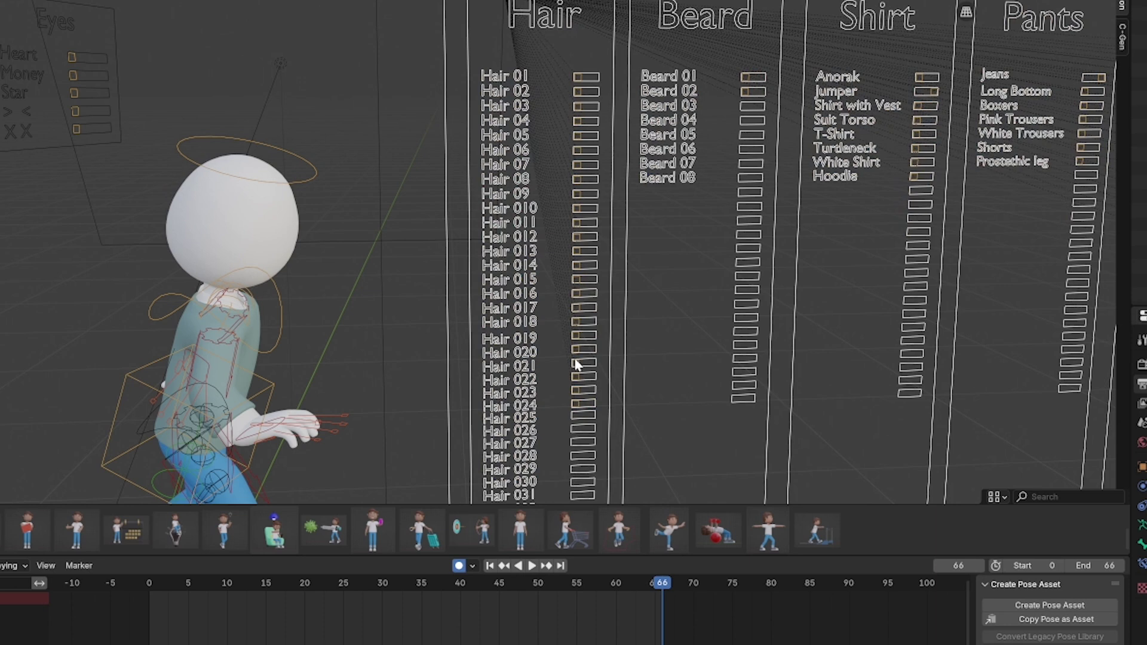
{"action": "left_click", "coordinate": [575, 364]}
{"action": "left_click_drag", "start_coordinate": [576, 365], "coordinate": [685, 343]}
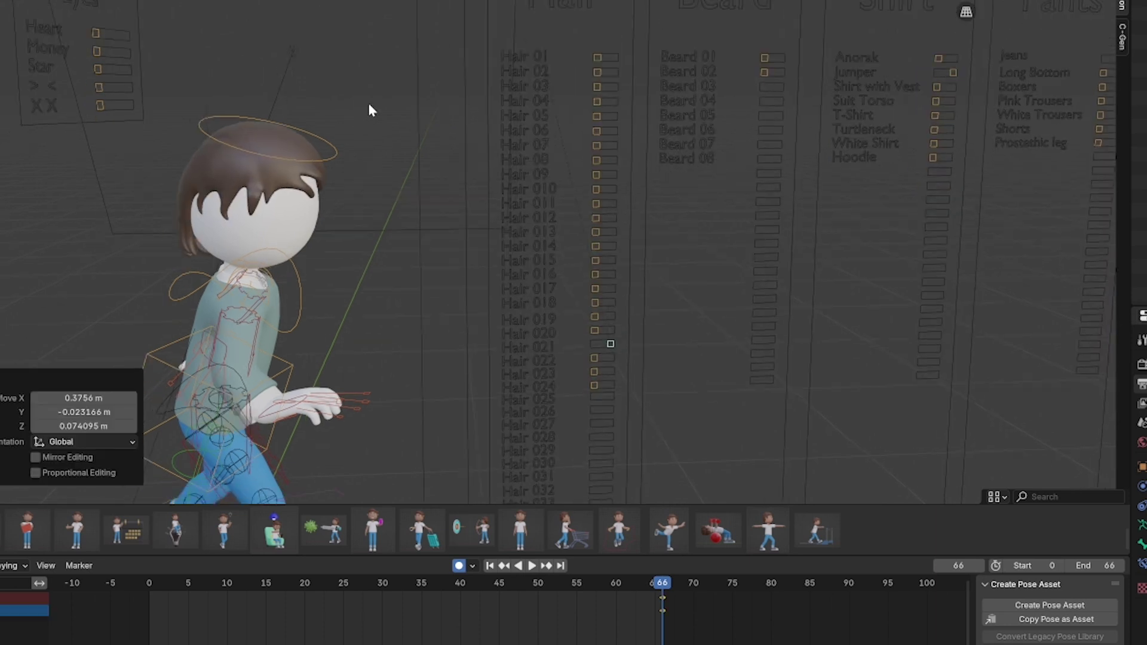
Switch Hair 021 off by moving its slider about -0.35 m in X, and slide the Hair 022 control on
{"action": "left_click_drag", "start_coordinate": [621, 329], "coordinate": [518, 299]}
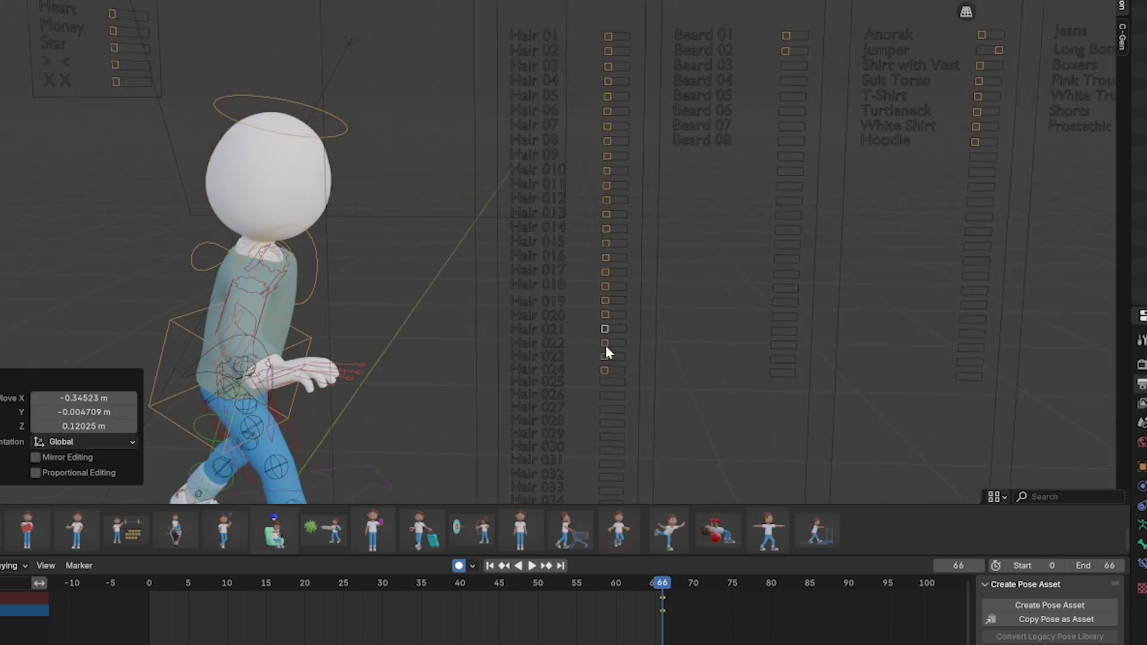
{"action": "left_click_drag", "start_coordinate": [604, 343], "coordinate": [720, 332]}
{"action": "middle_click_drag", "start_coordinate": [360, 156], "coordinate": [420, 154], "text": "shift"}
Select the character's hair mesh and change the Base Color of its Material.132 to a vivid blue
{"action": "left_click", "coordinate": [391, 170]}
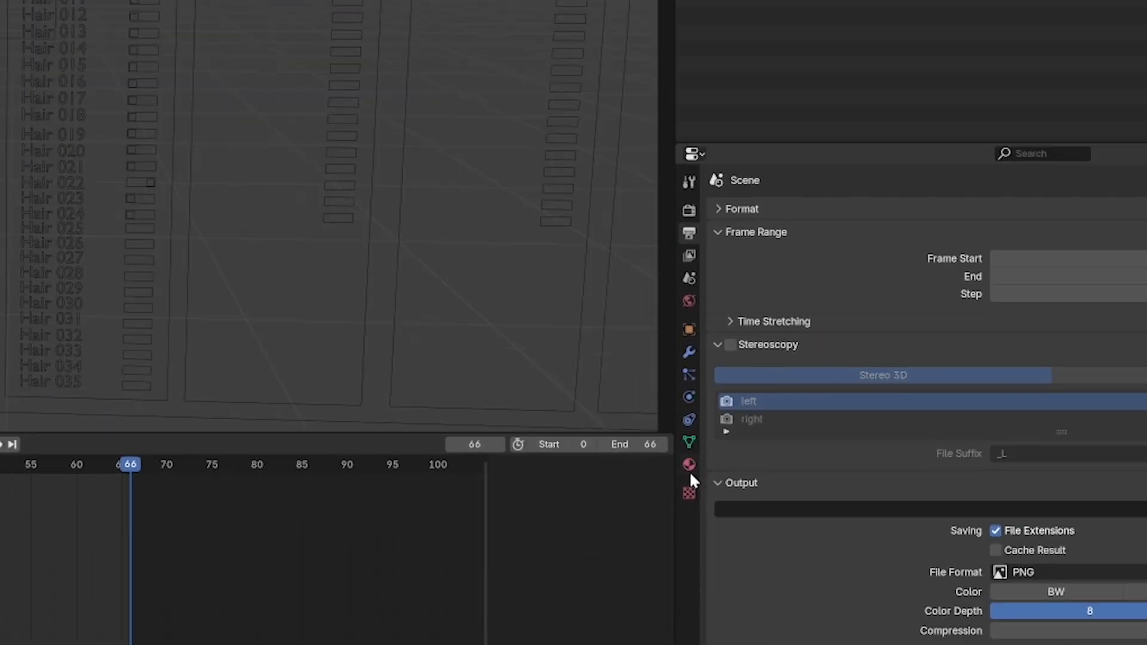
{"action": "left_click", "coordinate": [1140, 582]}
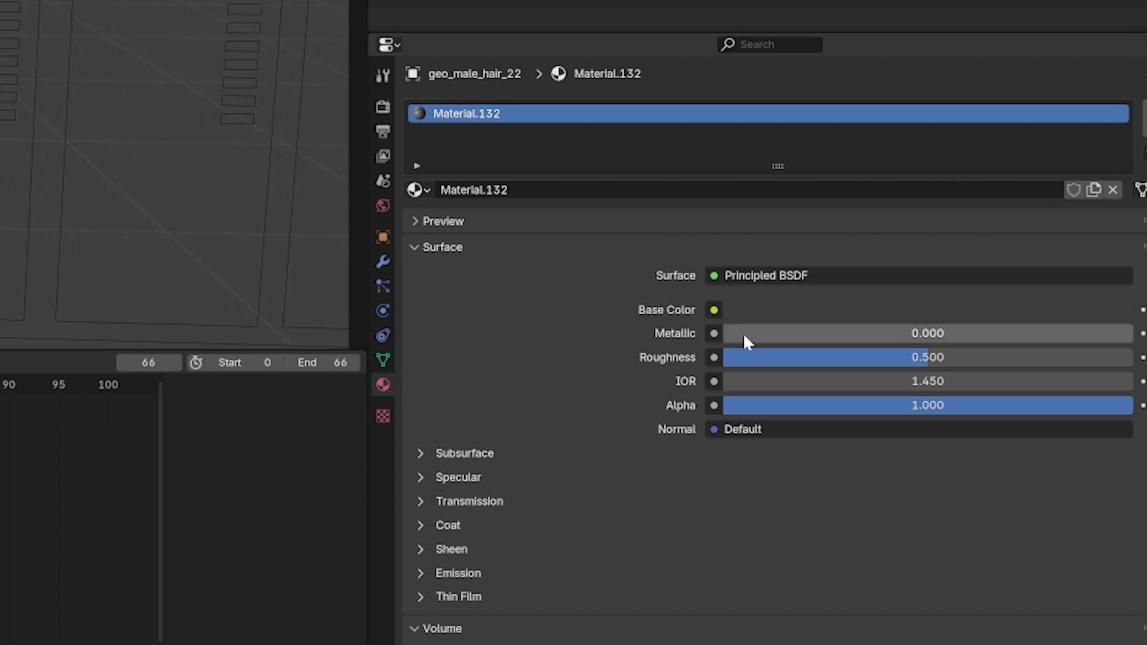
{"action": "left_click", "coordinate": [777, 309]}
{"action": "mouse_move", "coordinate": [1054, 51]}
{"action": "left_mouse_down"}
{"action": "mouse_move", "coordinate": [973, 84]}
{"action": "mouse_move", "coordinate": [1027, 152]}
{"action": "mouse_move", "coordinate": [995, 63]}
{"action": "mouse_move", "coordinate": [1050, 23]}
{"action": "mouse_move", "coordinate": [1088, 47]}
{"action": "left_mouse_up"}
{"action": "left_click", "coordinate": [1121, 19]}
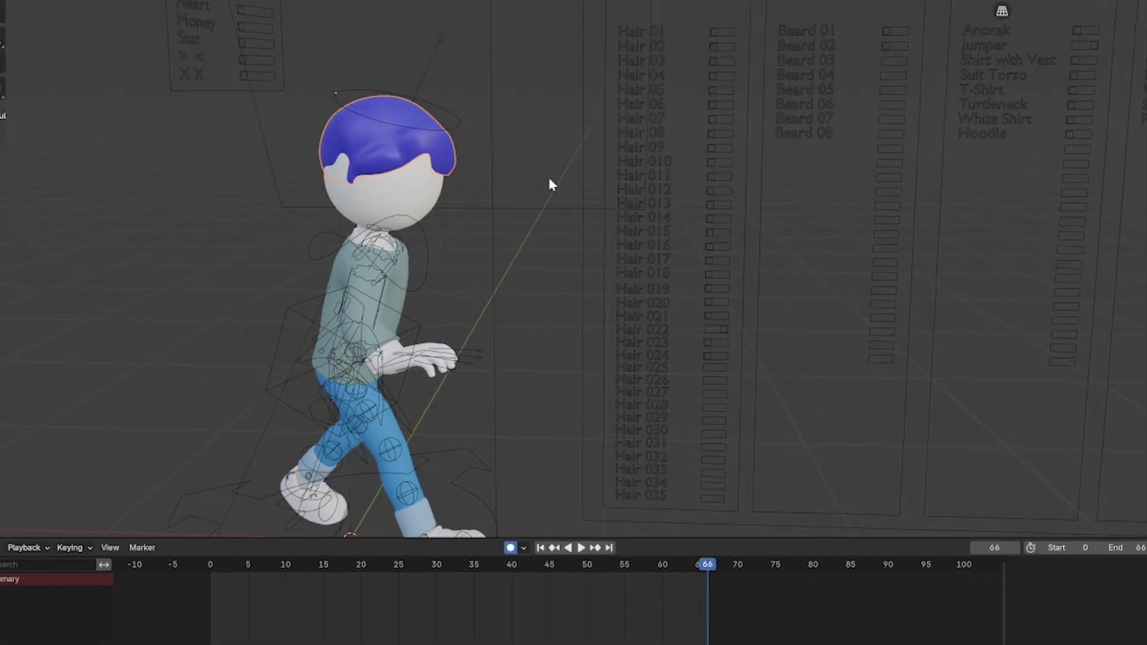
{"action": "left_click", "coordinate": [549, 178]}
Browse the existing materials available for the hair without choosing one, and inspect the nodes of Material.132
{"action": "left_click", "coordinate": [1022, 373]}
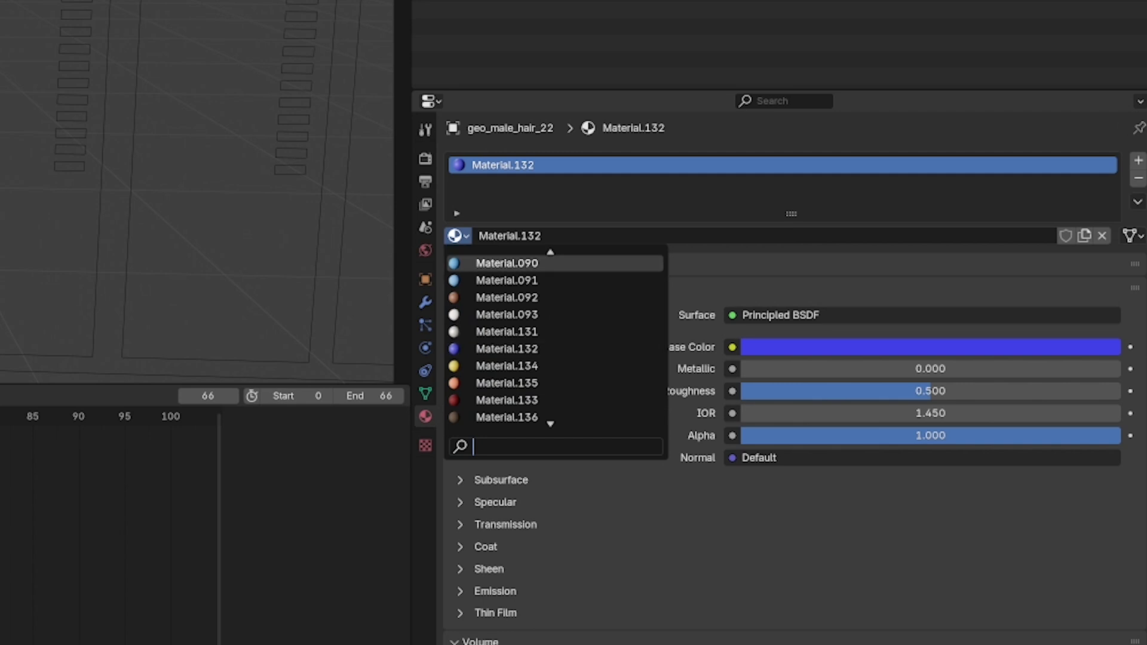
{"action": "scroll", "coordinate": [554, 340], "scroll_direction": "down", "scroll_amount": 20}
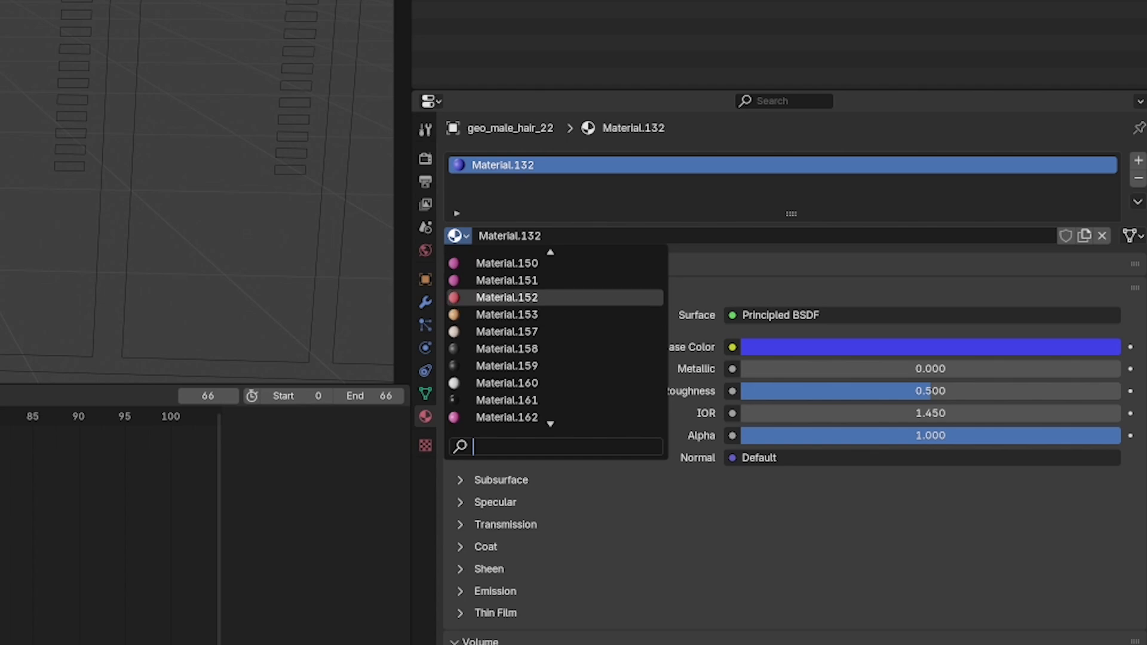
{"action": "key", "text": "Escape"}
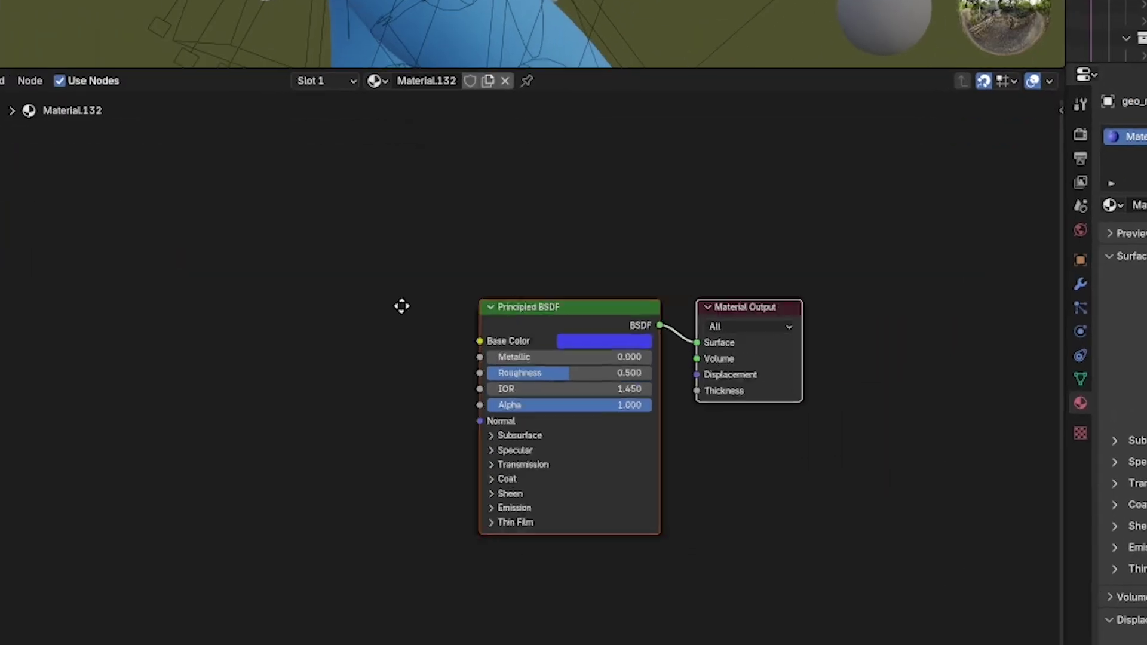
{"action": "middle_click_drag", "start_coordinate": [402, 307], "coordinate": [249, 309]}
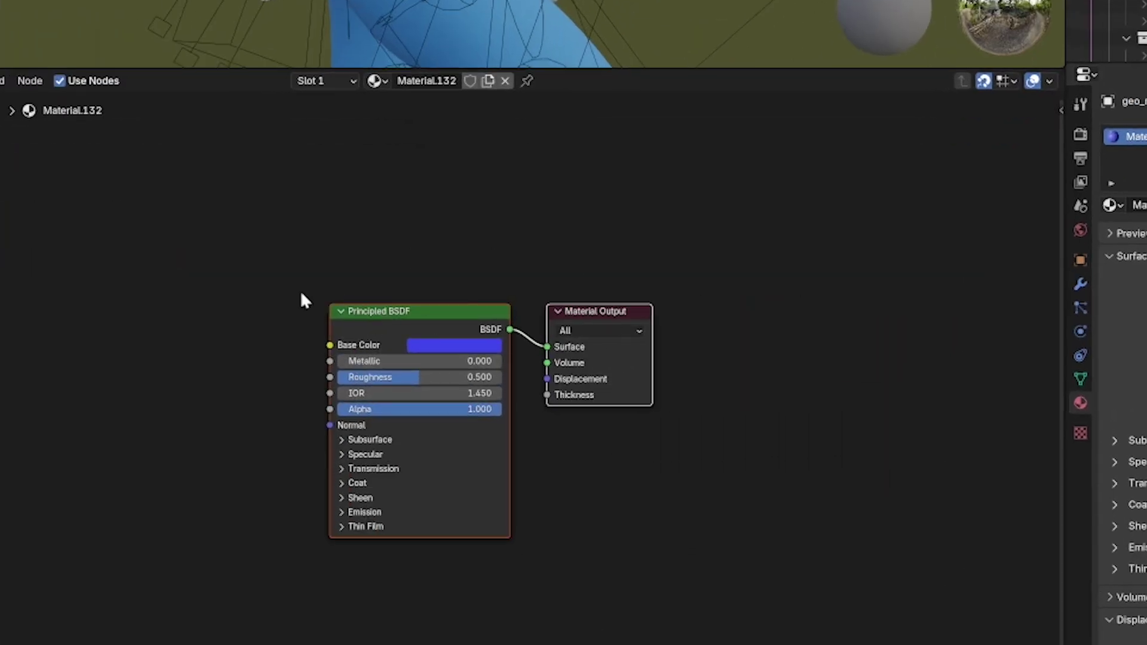
{"action": "left_click", "coordinate": [219, 280]}
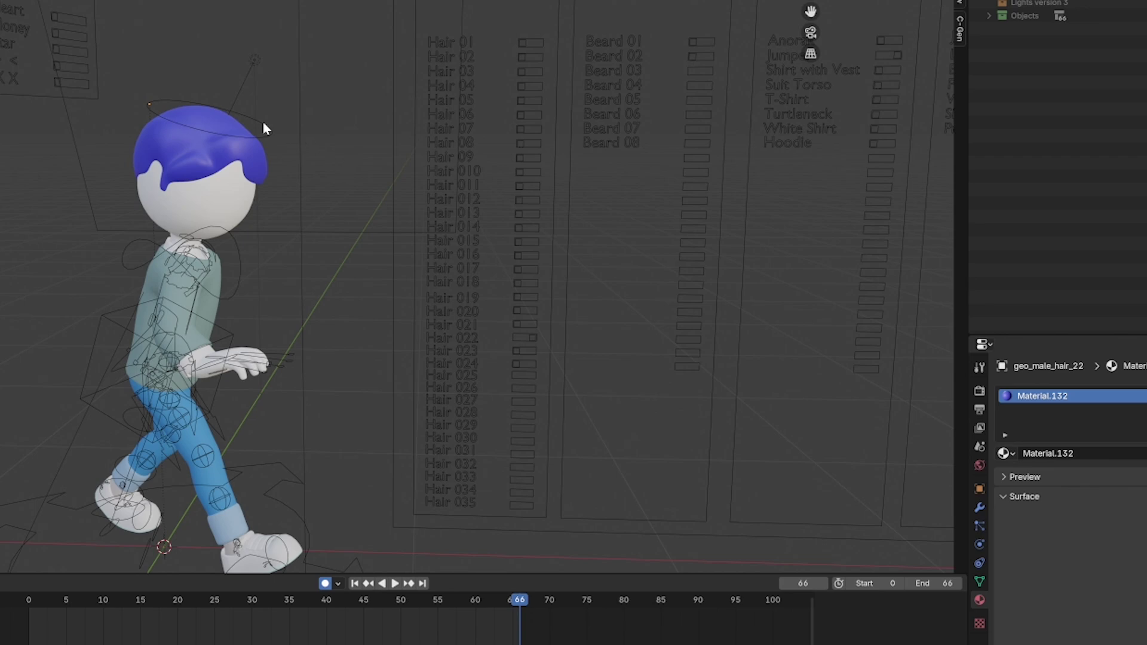
Return to posing the character rig, and display its armature's bone collections and the Item settings with the rig layers
{"action": "scroll", "coordinate": [271, 131], "scroll_direction": "down", "scroll_amount": 5}
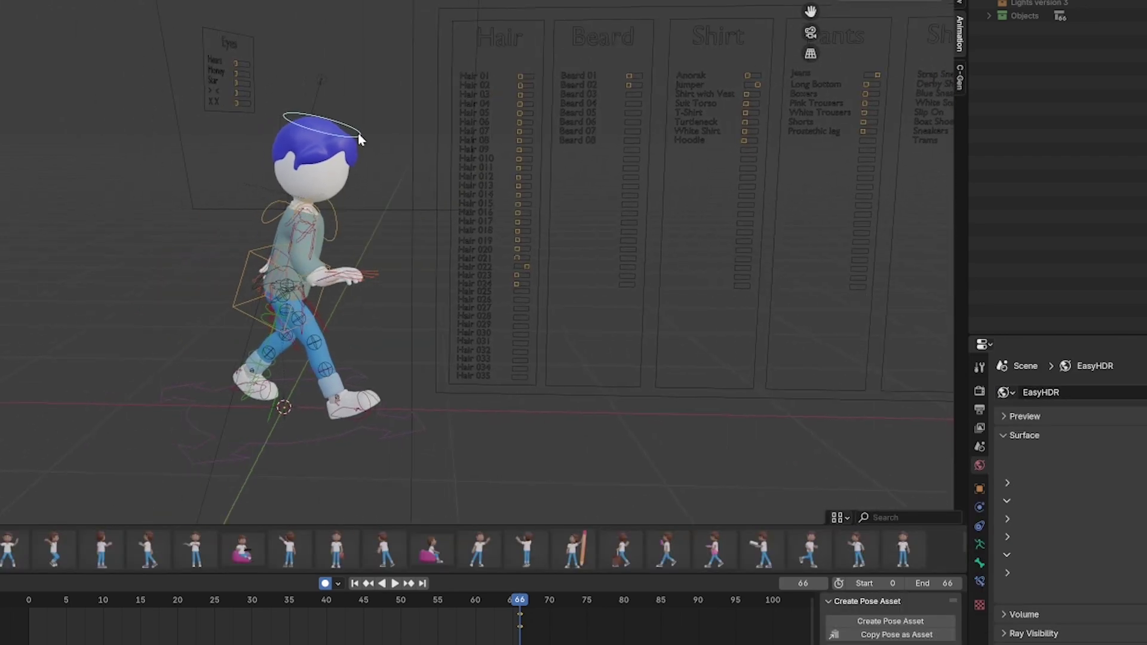
{"action": "scroll", "coordinate": [358, 137], "scroll_direction": "up", "scroll_amount": 4}
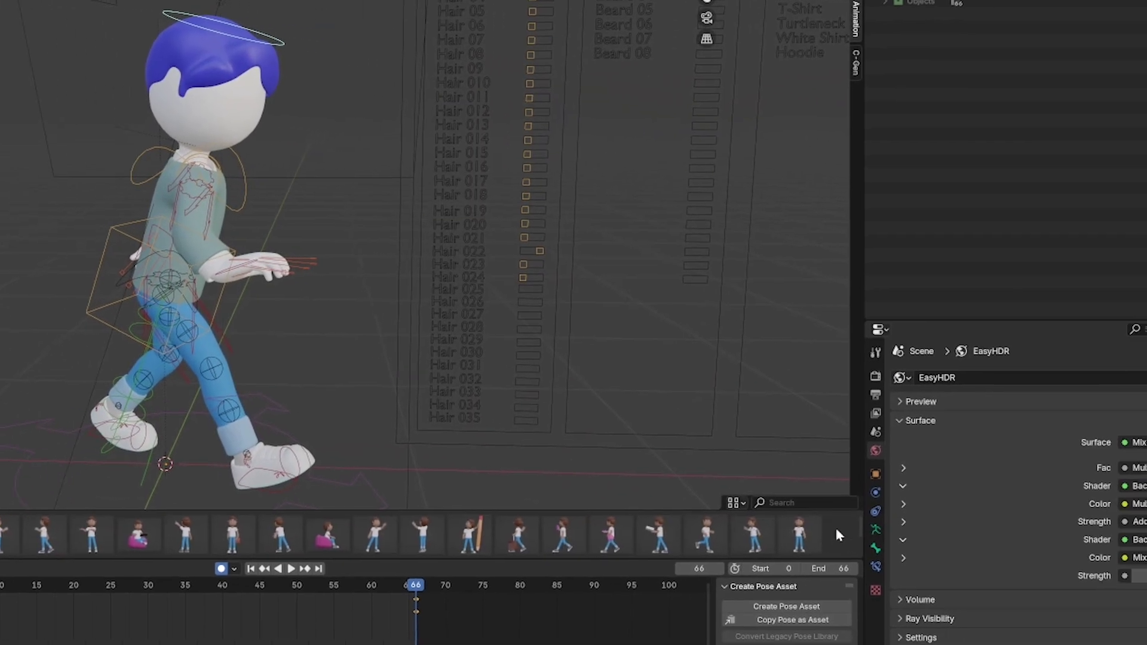
{"action": "left_click", "coordinate": [875, 529]}
{"action": "scroll", "coordinate": [980, 504], "scroll_direction": "down", "scroll_amount": 7}
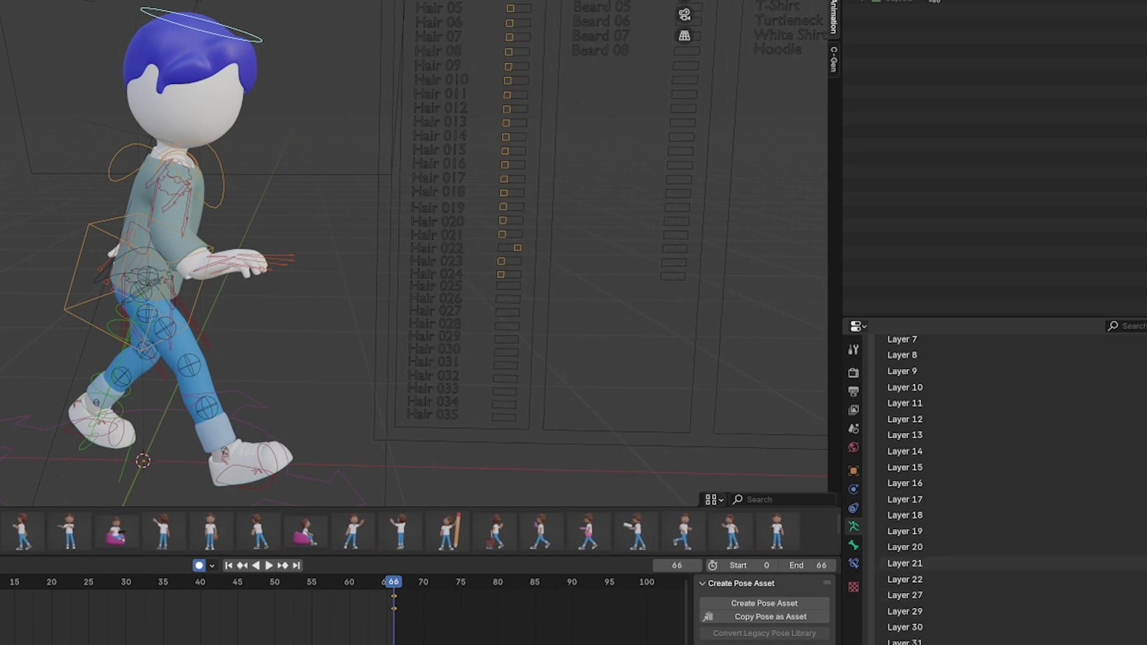
{"action": "scroll", "coordinate": [908, 478], "scroll_direction": "down", "scroll_amount": 4}
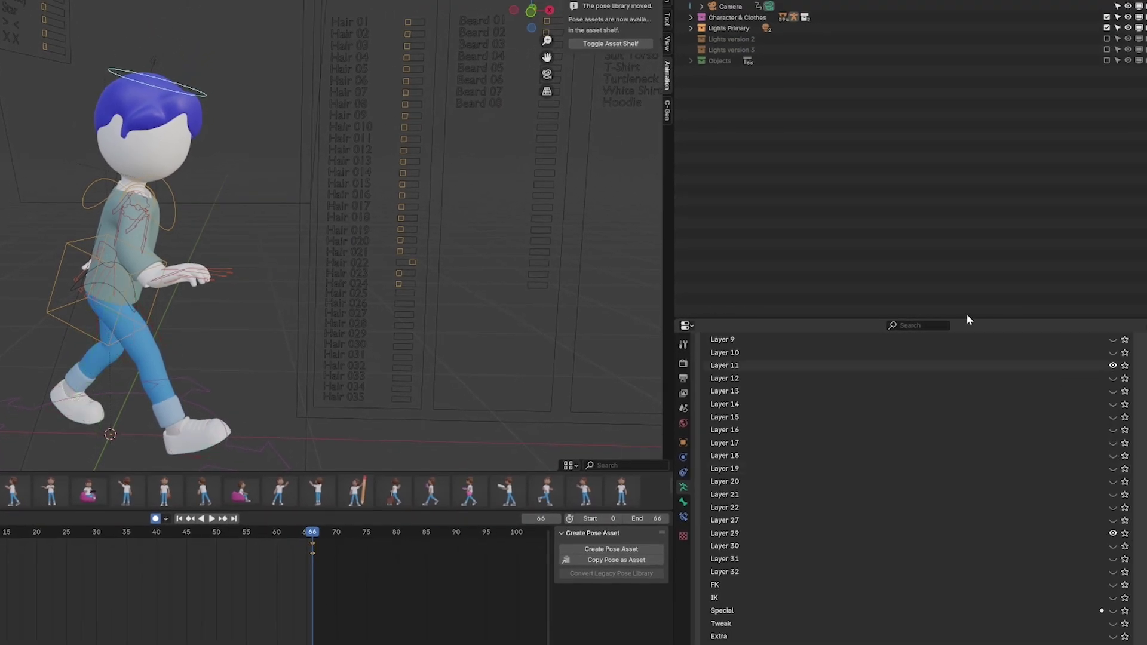
{"action": "left_click", "coordinate": [664, 8]}
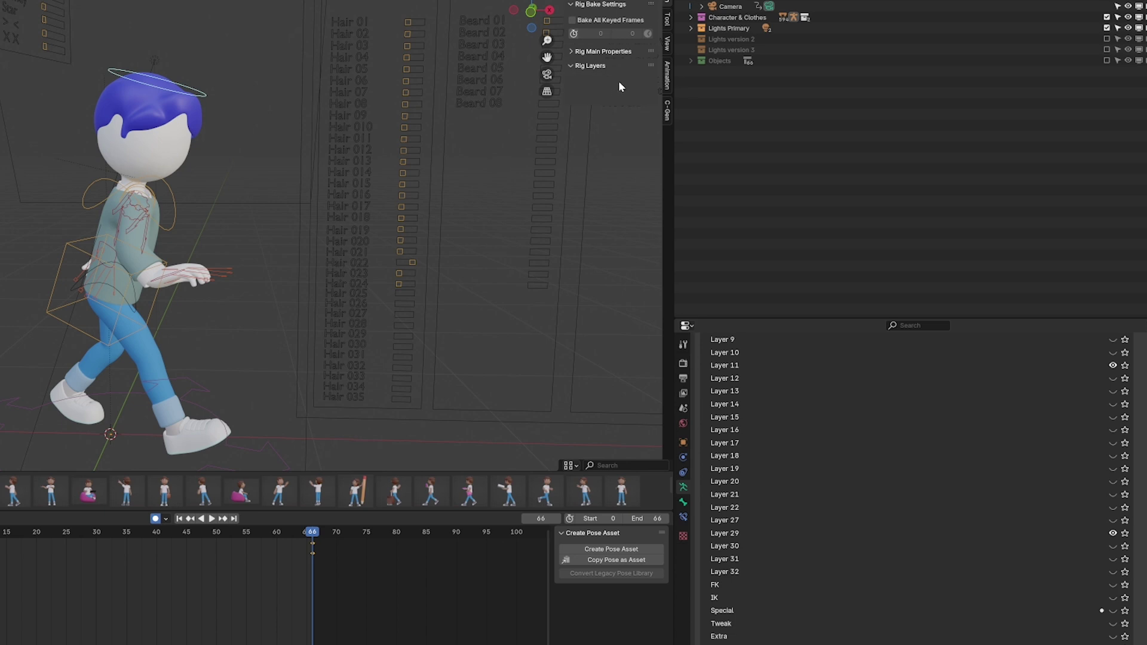
Box-select the character's bone controls and toggle the visibility of bone collections, including Layers 12 to 22 and Layer 29
{"action": "left_click_drag", "start_coordinate": [62, 83], "coordinate": [210, 479]}
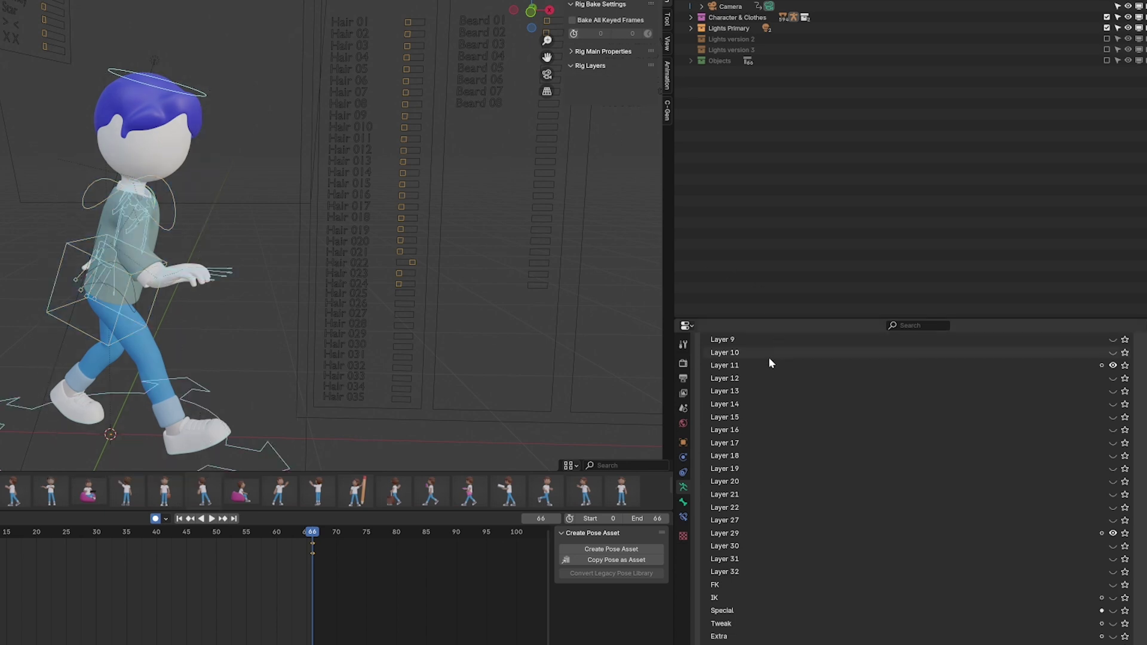
{"action": "left_click_drag", "start_coordinate": [1110, 378], "coordinate": [1112, 508]}
{"action": "key", "text": "ctrl+z"}
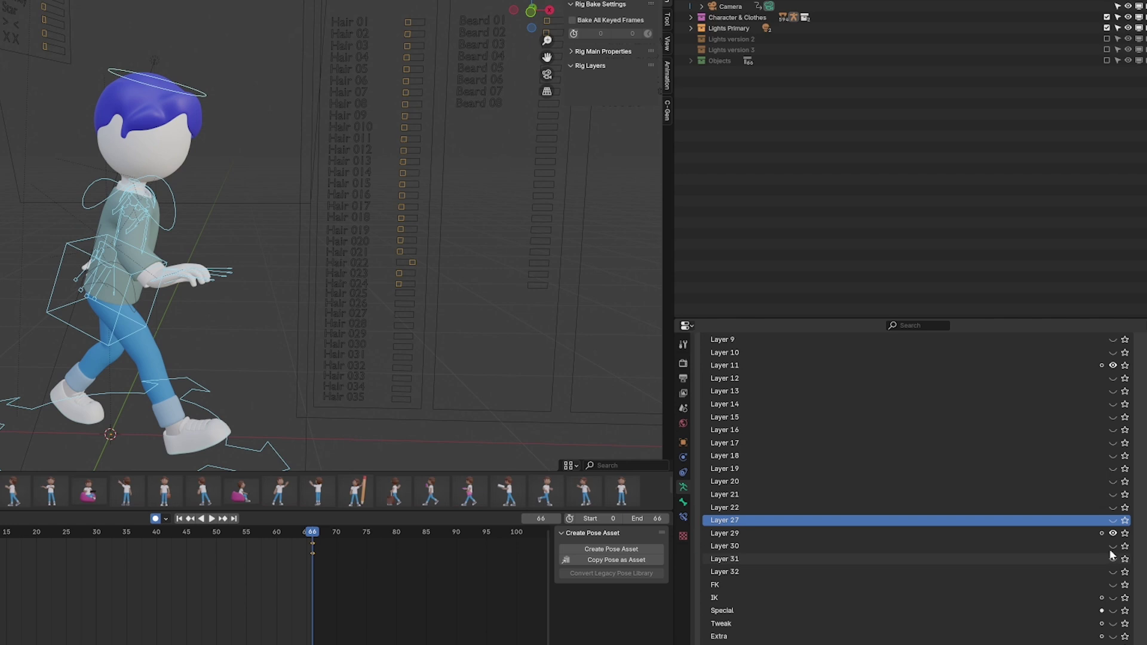
{"action": "left_click", "coordinate": [1112, 508]}
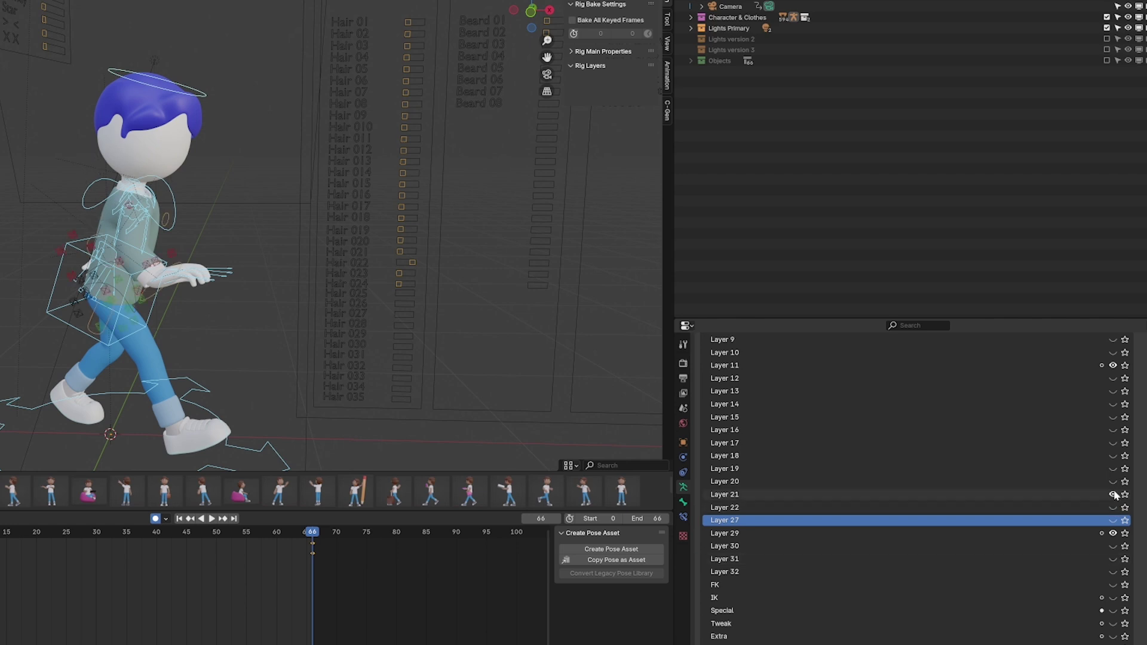
{"action": "left_click", "coordinate": [1112, 494]}
{"action": "left_click", "coordinate": [1114, 534]}
{"action": "left_click", "coordinate": [1114, 533]}
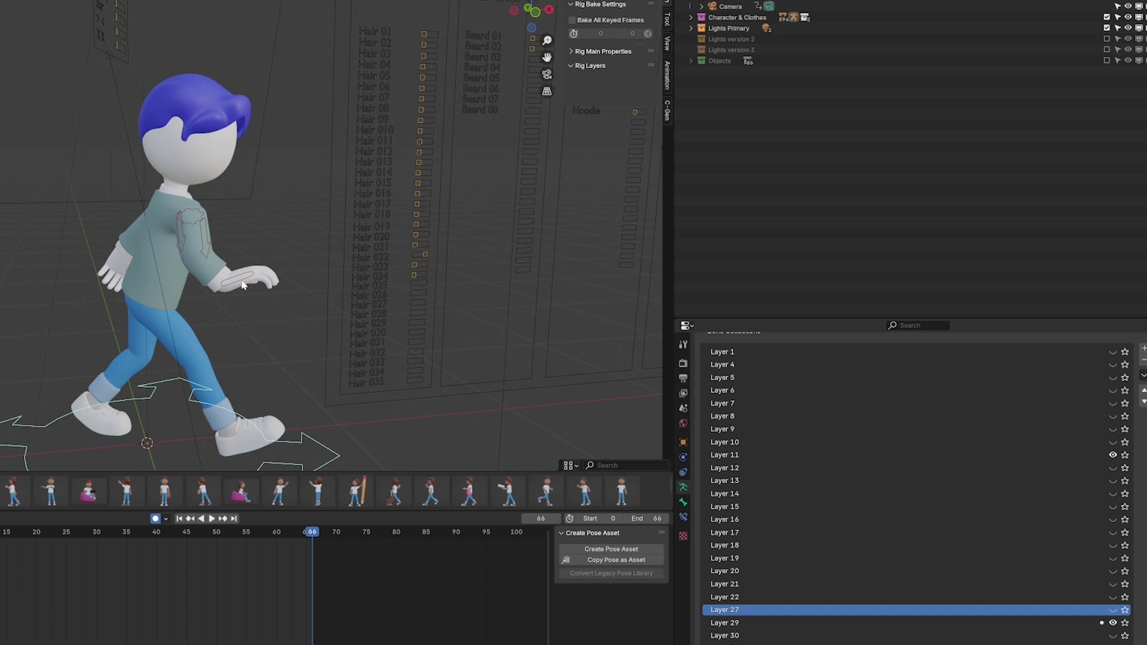
Repose the character's arms with the arm controls so that both hands reach forward
{"action": "left_click", "coordinate": [256, 280]}
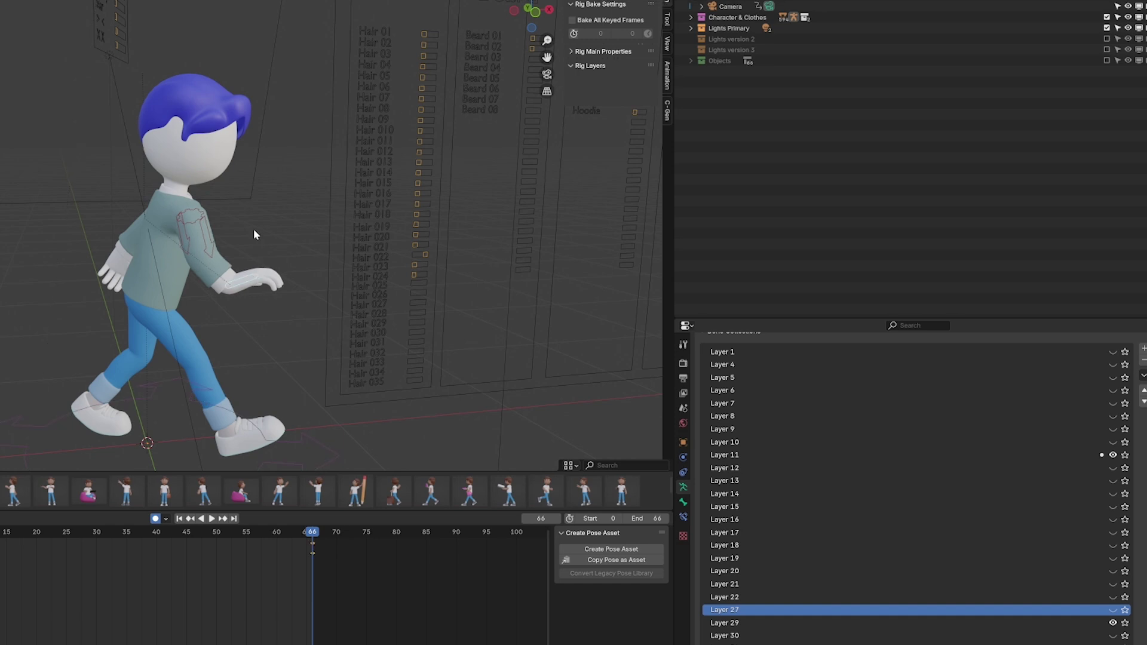
{"action": "key", "text": "r"}
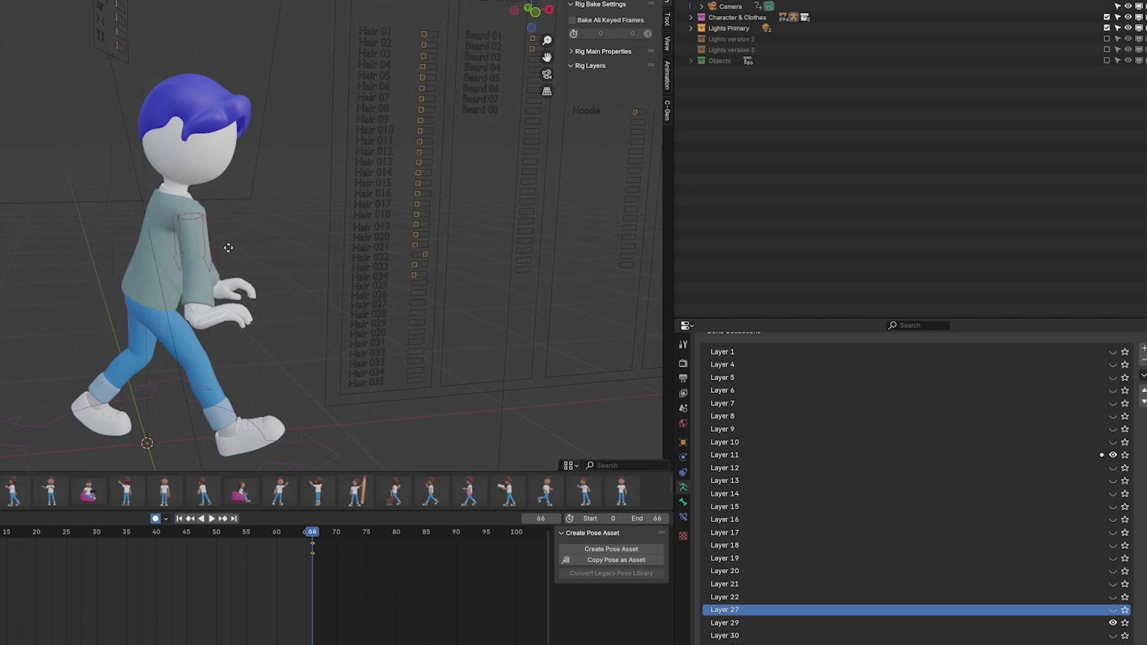
{"action": "right_click", "coordinate": [228, 248]}
Toggle the visibility of the IK bone collection on and off, and check the character's controls from the front and side
{"action": "scroll", "coordinate": [1111, 538], "scroll_direction": "down", "scroll_amount": 4}
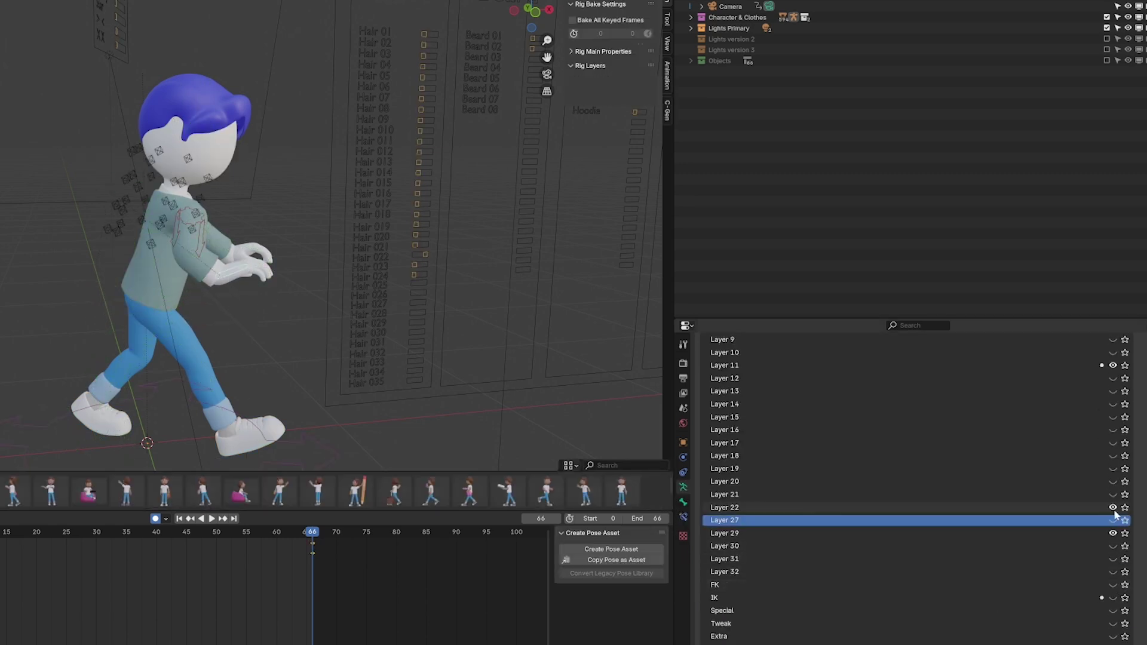
{"action": "left_click", "coordinate": [1112, 597]}
{"action": "left_click", "coordinate": [1113, 597]}
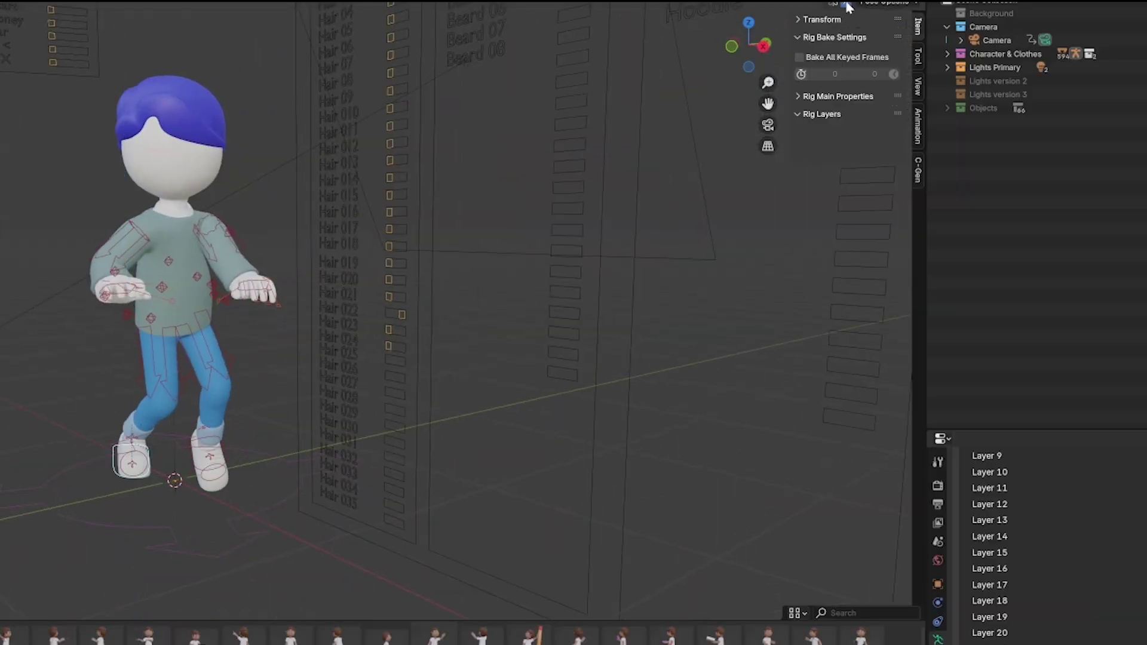
{"action": "middle_click_drag", "start_coordinate": [141, 390], "coordinate": [324, 399], "text": "shift"}
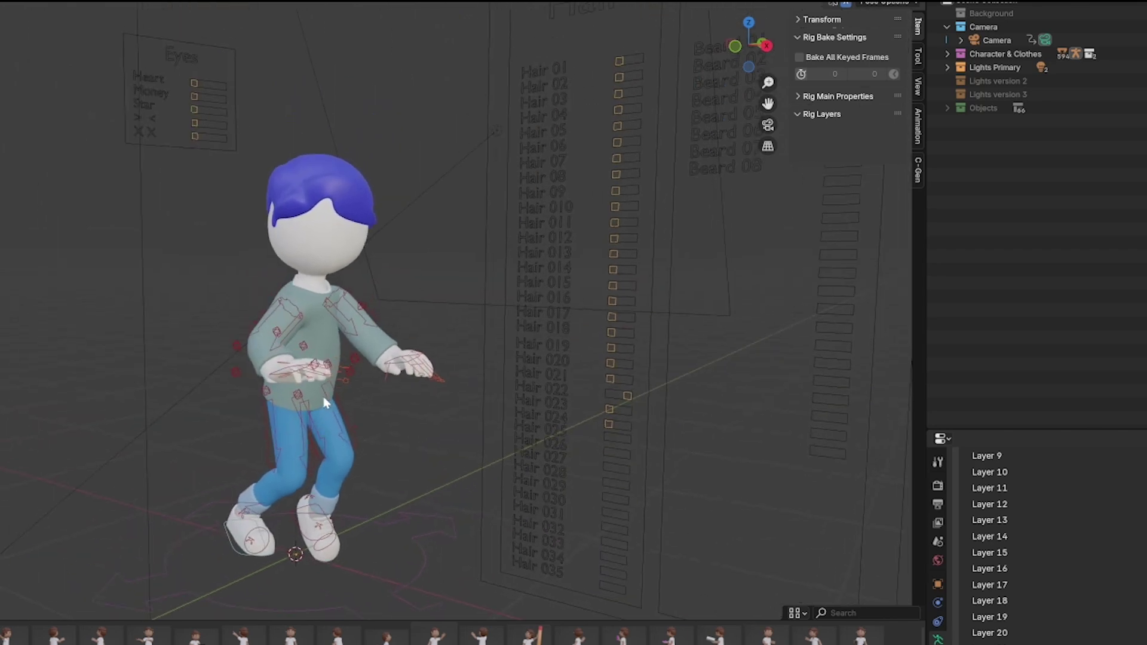
{"action": "middle_click_drag", "start_coordinate": [405, 200], "coordinate": [380, 212]}
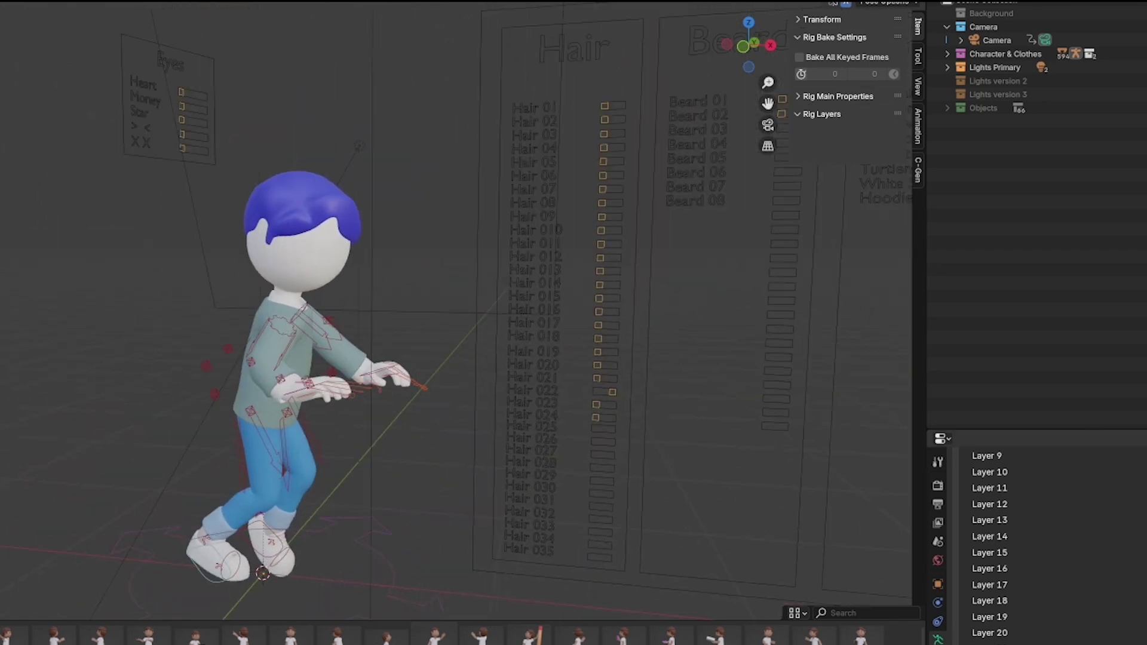
Review the scene's output settings, including frame range, color and depth, and open the file format choices
{"action": "left_click", "coordinate": [937, 504]}
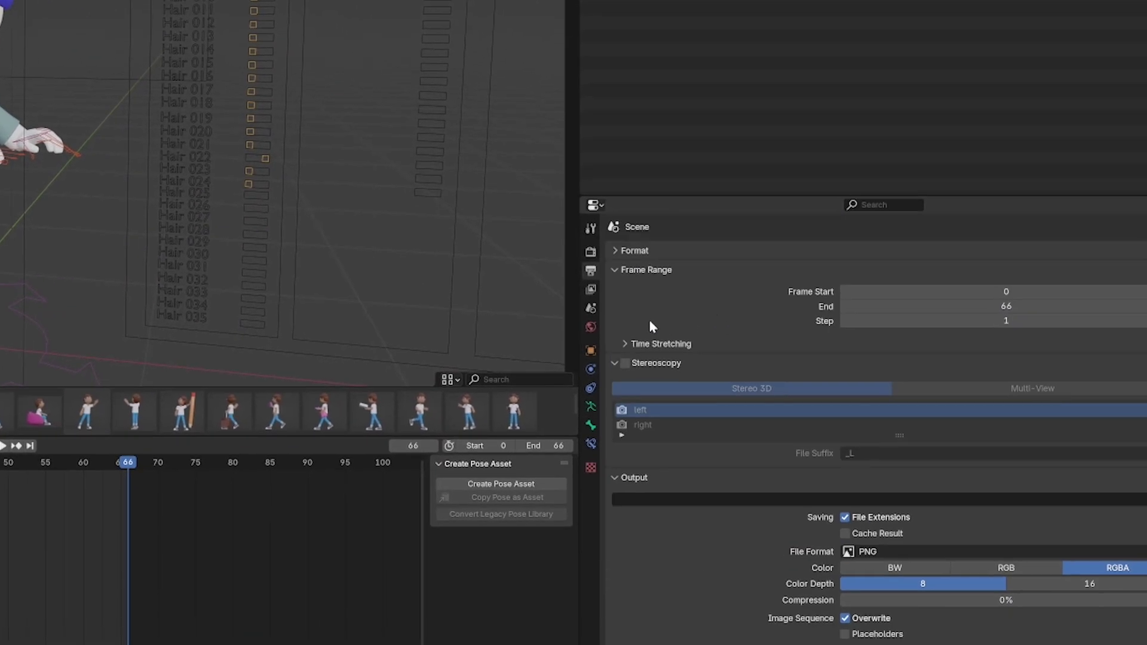
{"action": "scroll", "coordinate": [650, 325], "scroll_direction": "down", "scroll_amount": 3}
{"action": "scroll", "coordinate": [776, 508], "scroll_direction": "down", "scroll_amount": 3}
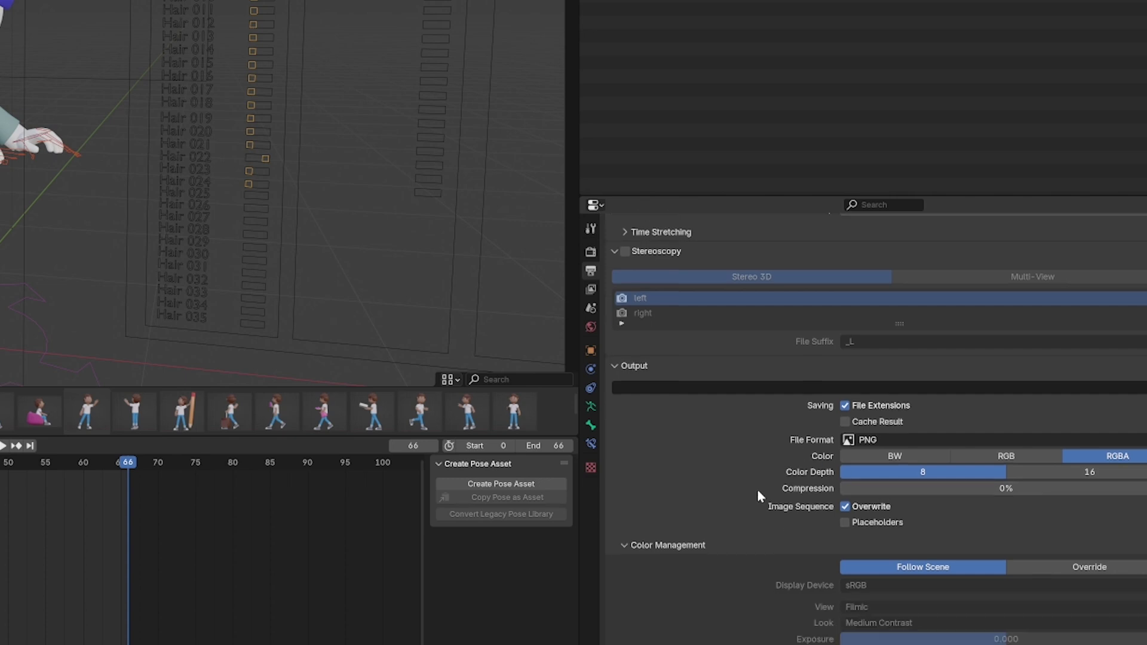
{"action": "left_click", "coordinate": [894, 441]}
Expand and review the Cycles viewport and render sampling settings, and go back to the output settings
{"action": "left_click", "coordinate": [590, 253]}
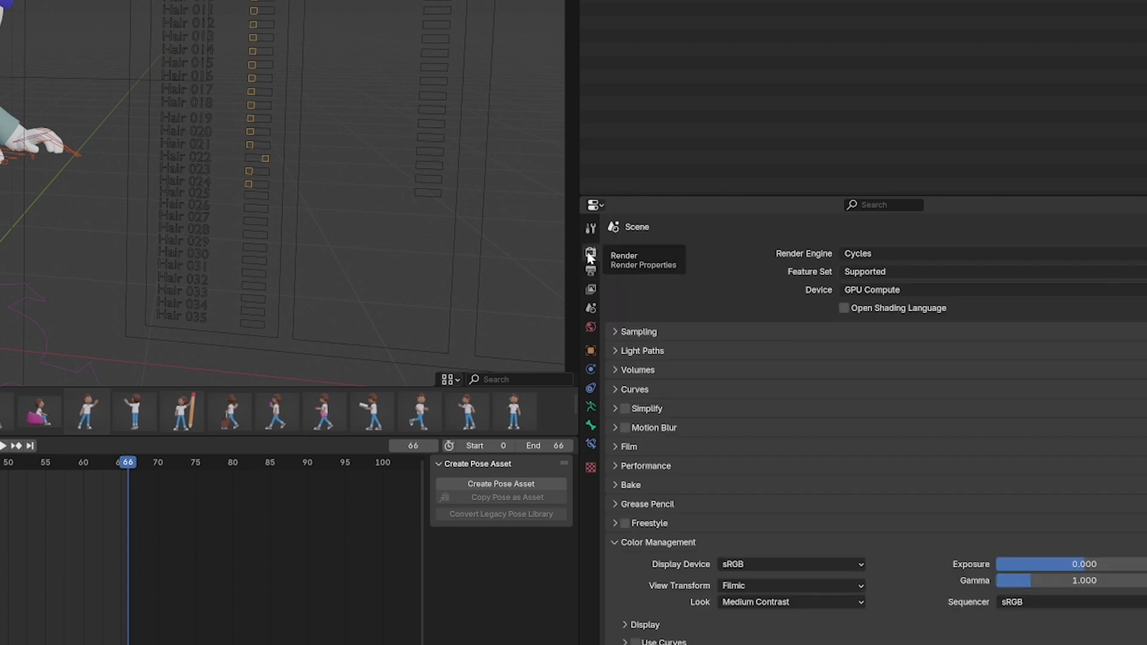
{"action": "left_click", "coordinate": [664, 332]}
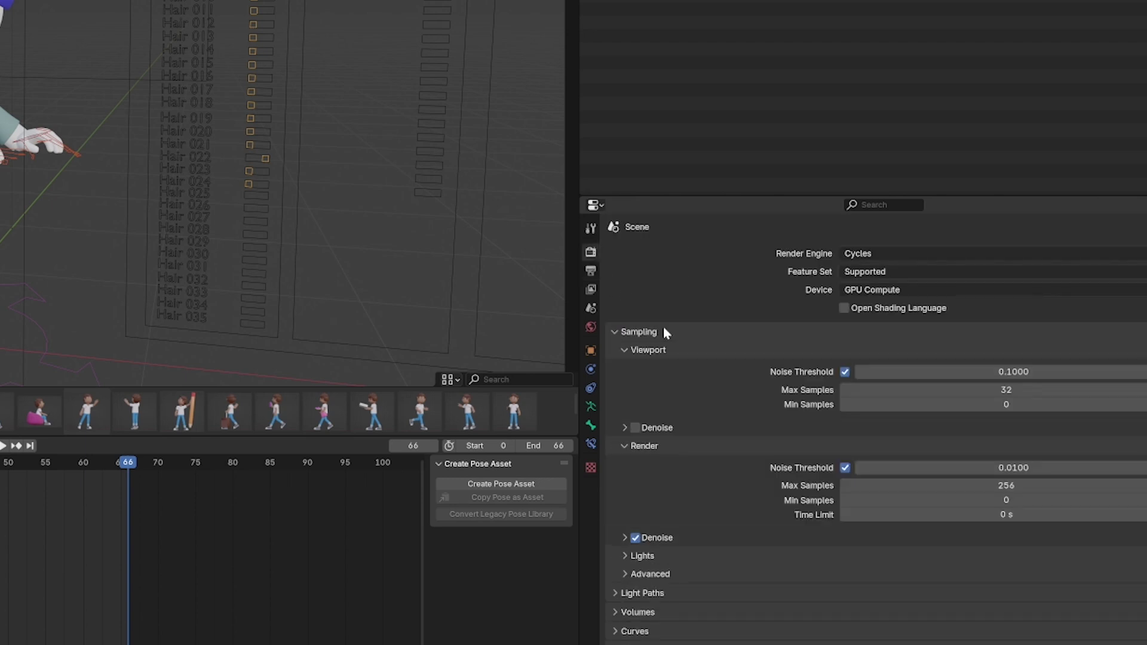
{"action": "scroll", "coordinate": [681, 466], "scroll_direction": "down", "scroll_amount": 1}
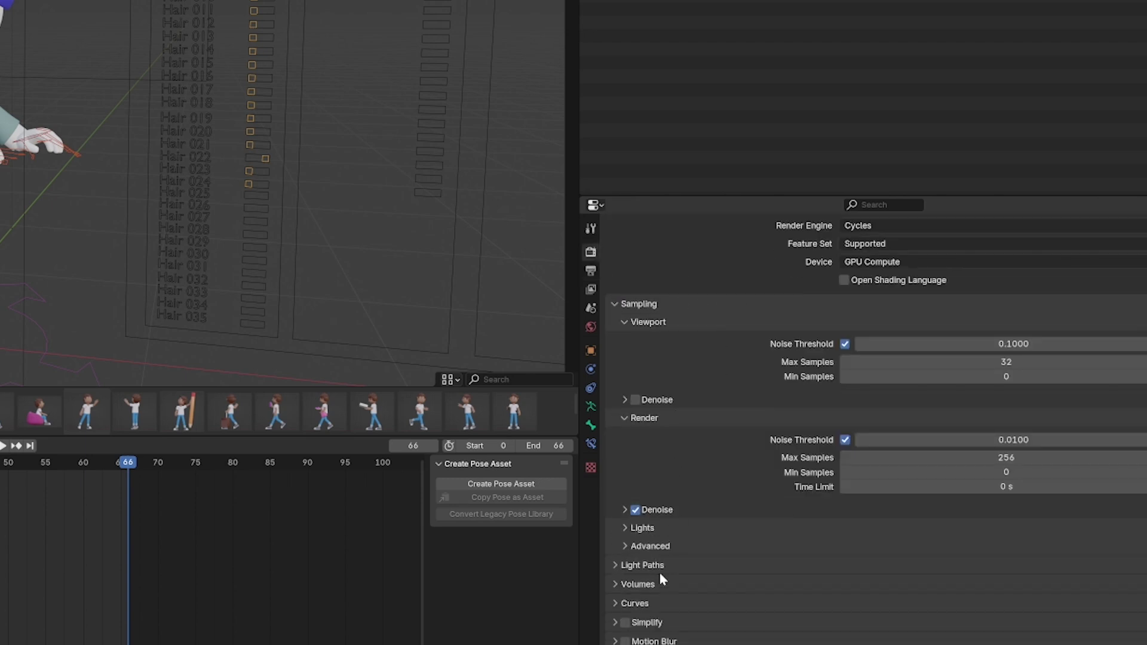
{"action": "scroll", "coordinate": [676, 353], "scroll_direction": "up", "scroll_amount": 1}
{"action": "left_click", "coordinate": [591, 272]}
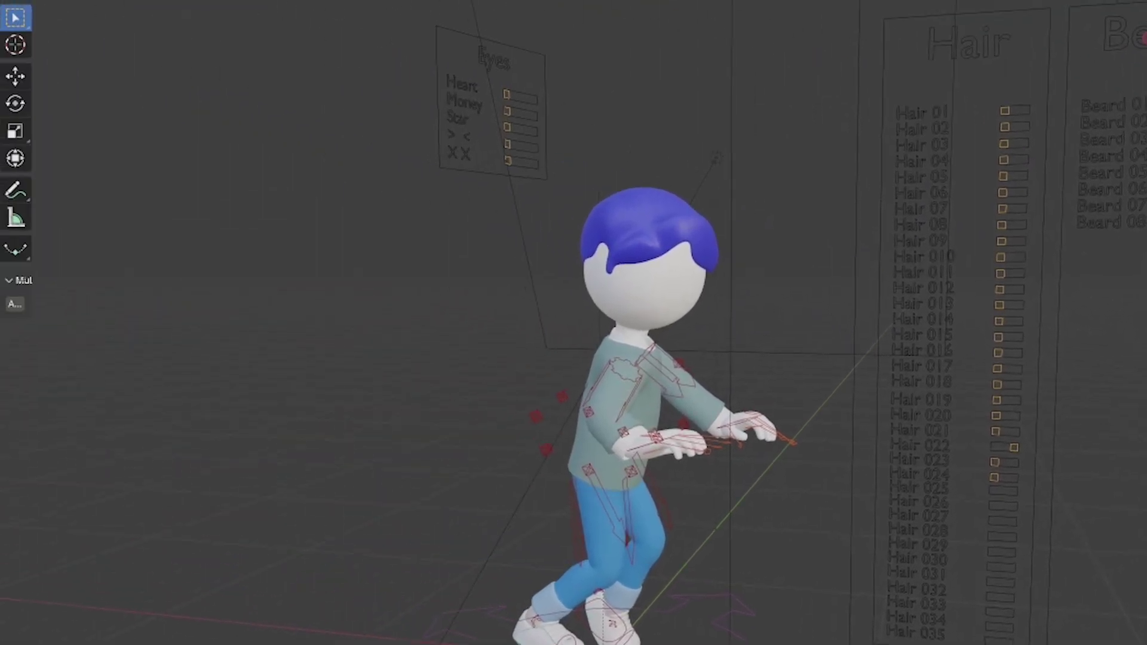
Render the posed character at frame 66 as a still image
{"action": "left_click", "coordinate": [95, 1]}
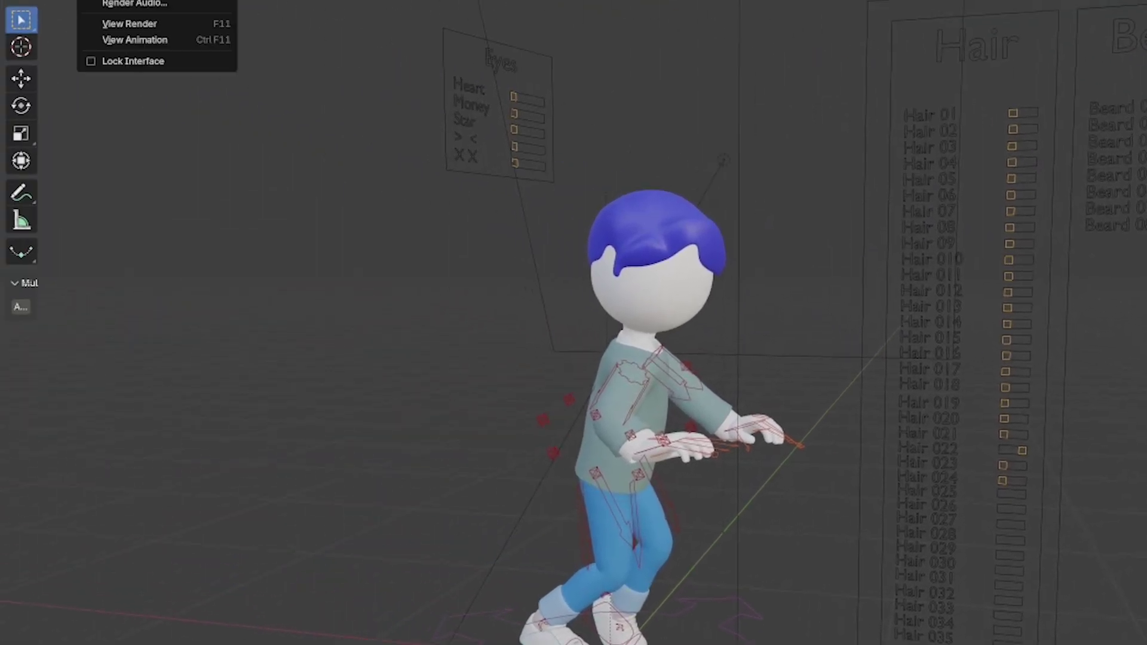
{"action": "key", "text": "F12"}
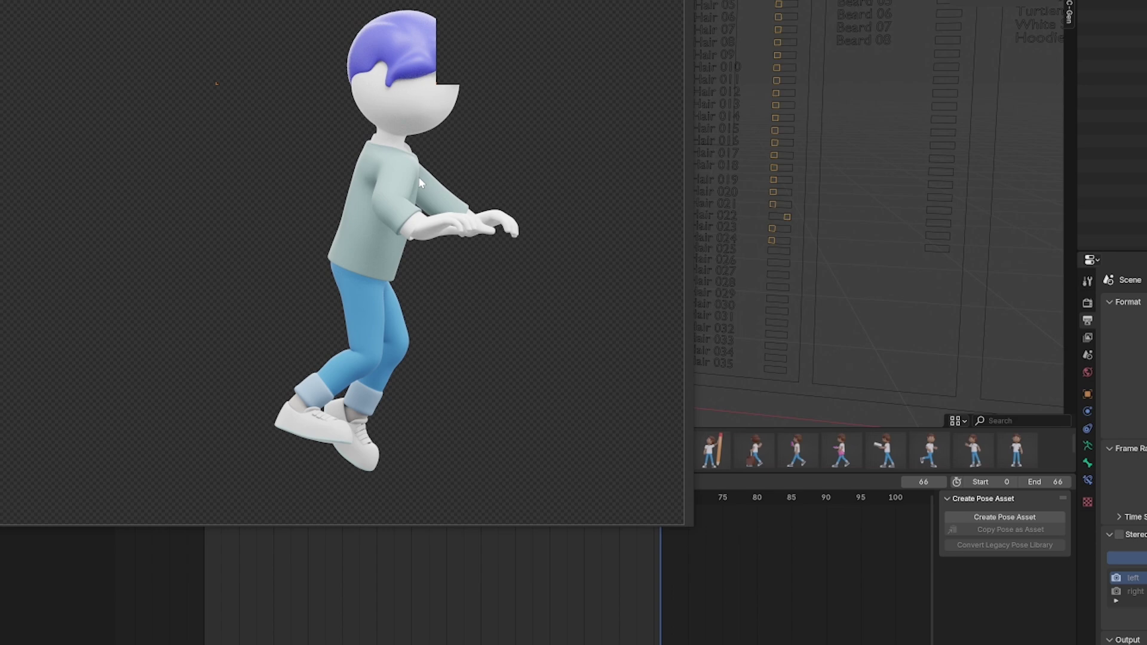
{"action": "key", "text": "F12"}
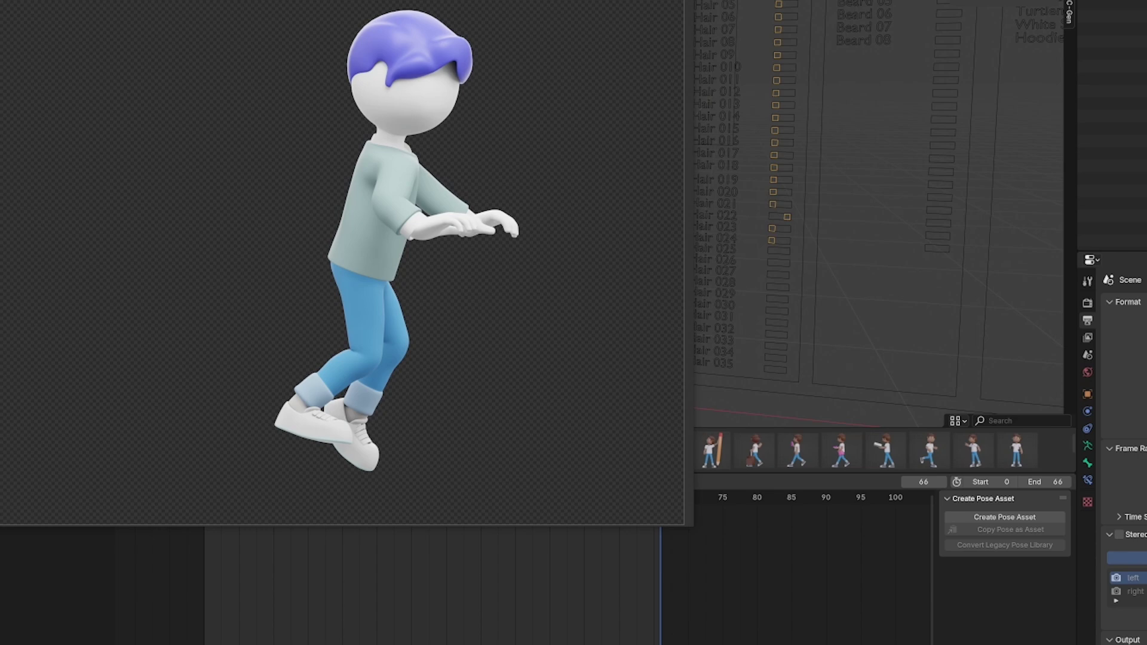
Close the finished render and select the scene camera in front of the character
{"action": "key", "text": "Escape"}
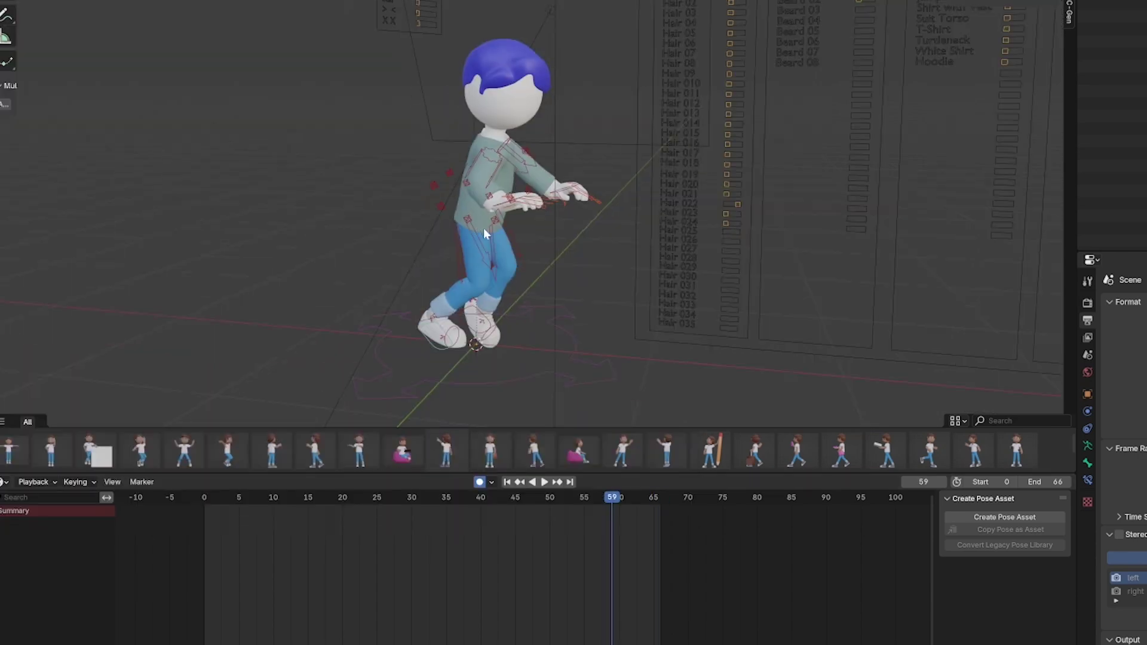
{"action": "scroll", "coordinate": [483, 227], "scroll_direction": "down", "scroll_amount": 5}
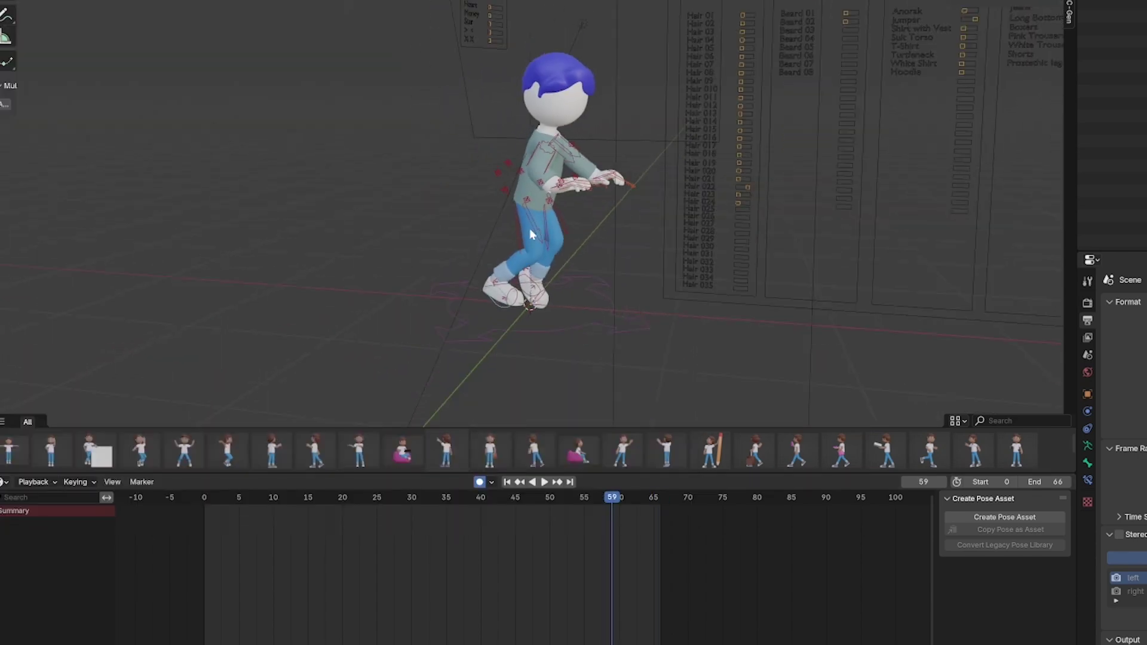
{"action": "middle_click_drag", "start_coordinate": [530, 228], "coordinate": [784, 97]}
{"action": "left_click", "coordinate": [788, 82]}
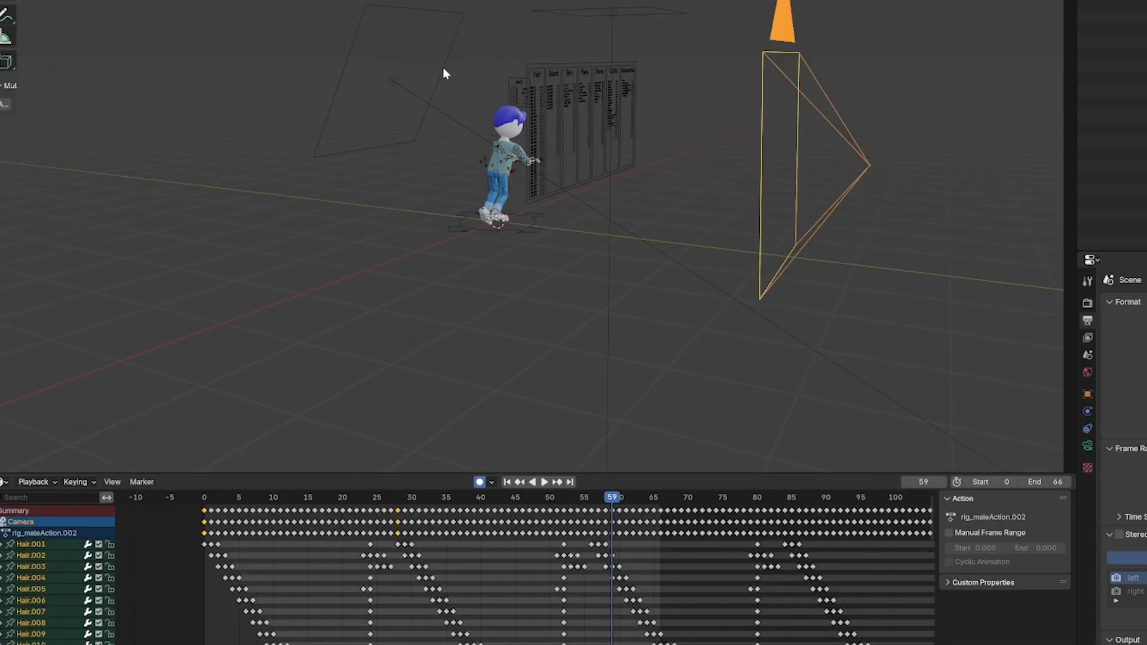
Play the animation from near its start and stop it at frame 50
{"action": "key", "text": "space"}
{"action": "left_click_drag", "start_coordinate": [596, 500], "coordinate": [232, 514]}
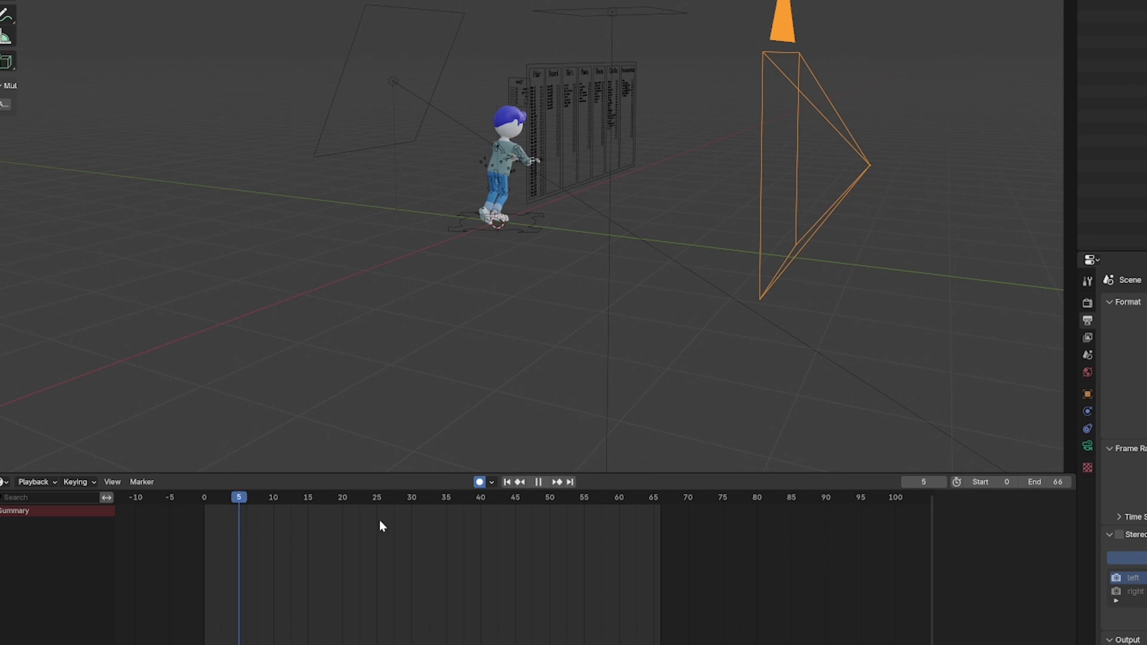
{"action": "key", "text": "Escape"}
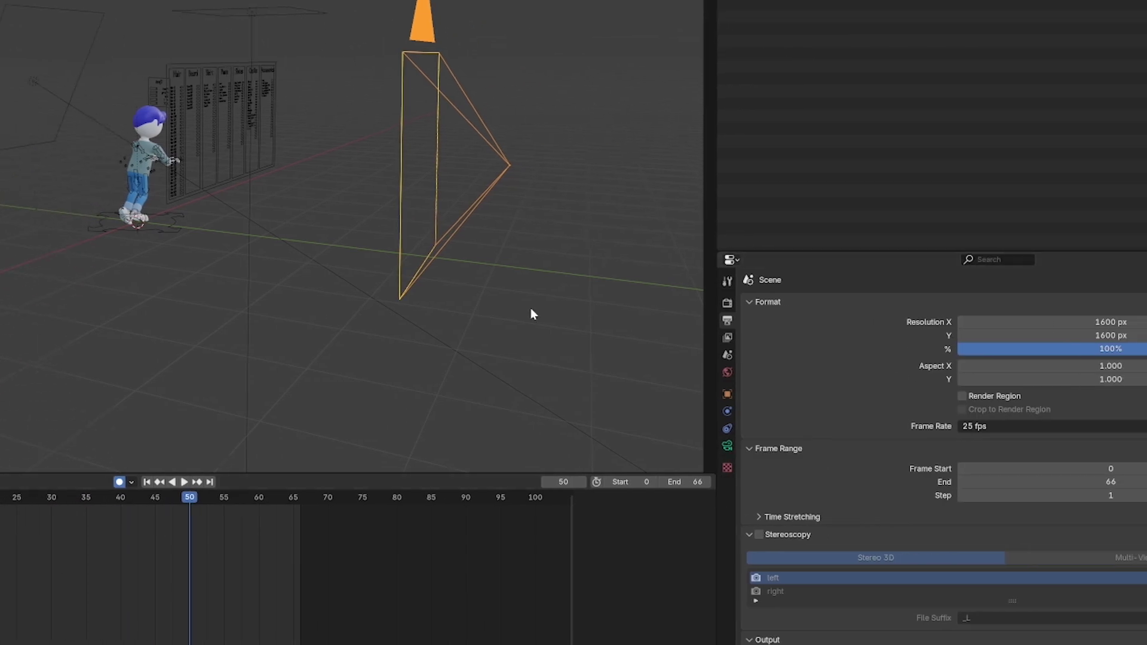
Set the camera's lens type to Perspective while looking through it, and keyframe the camera at frame 50
{"action": "left_click", "coordinate": [726, 445]}
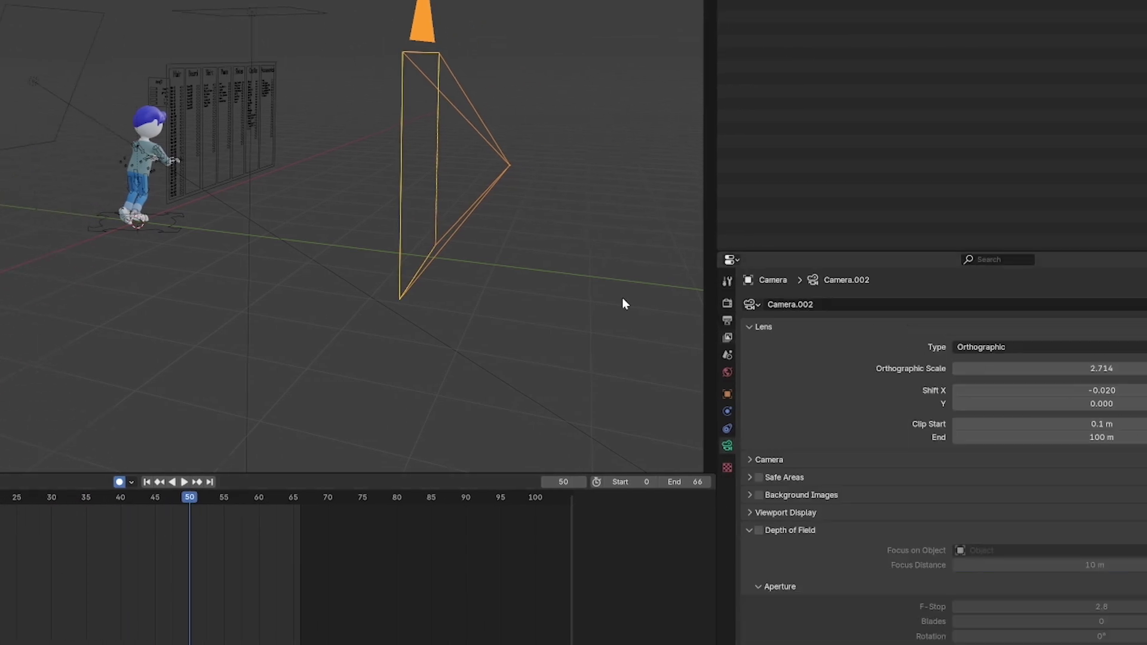
{"action": "key", "text": "KP_0"}
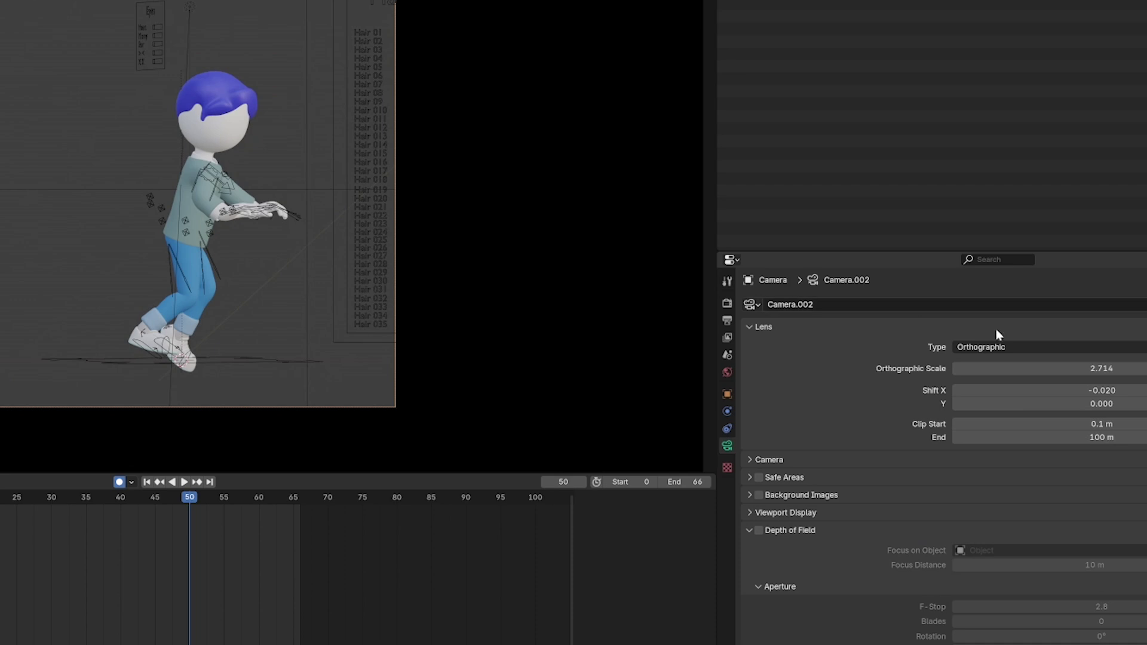
{"action": "left_click", "coordinate": [996, 346]}
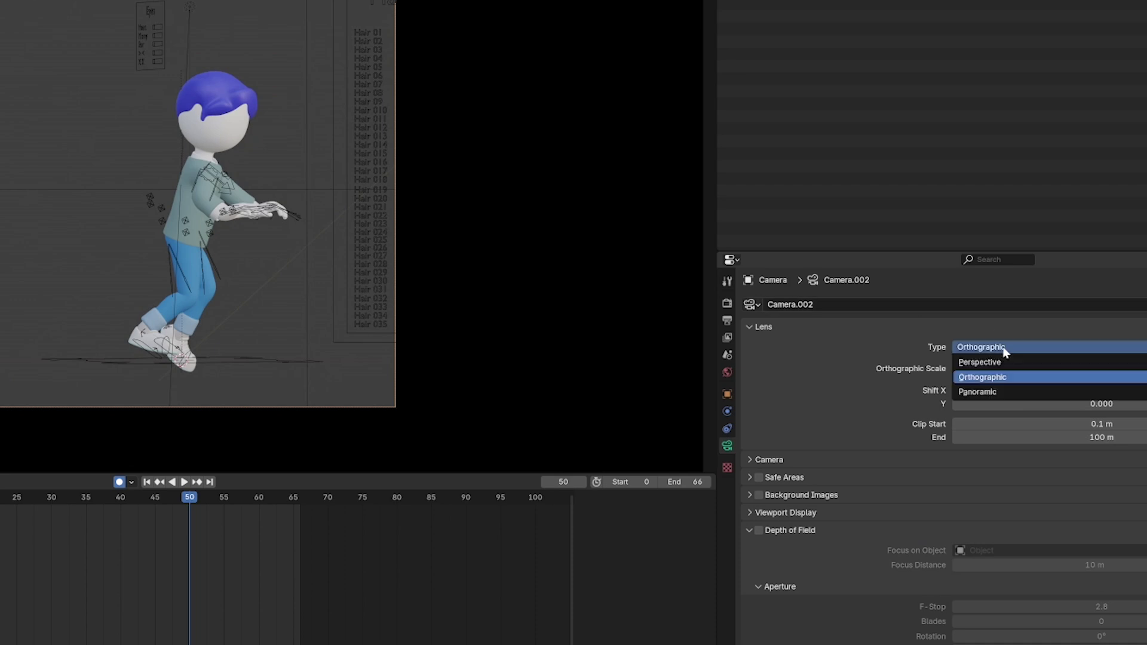
{"action": "left_click", "coordinate": [1003, 360]}
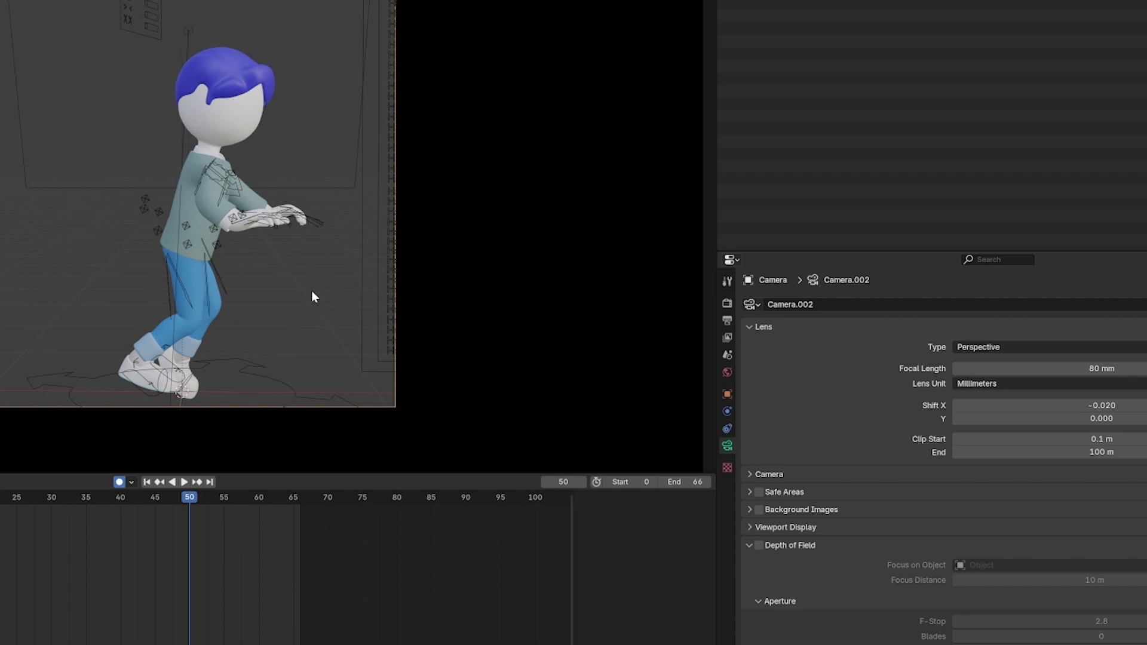
{"action": "key", "text": "i"}
Set the camera's focal length to 5 mm and move the camera close to the character
{"action": "left_click_drag", "start_coordinate": [1051, 369], "coordinate": [961, 369]}
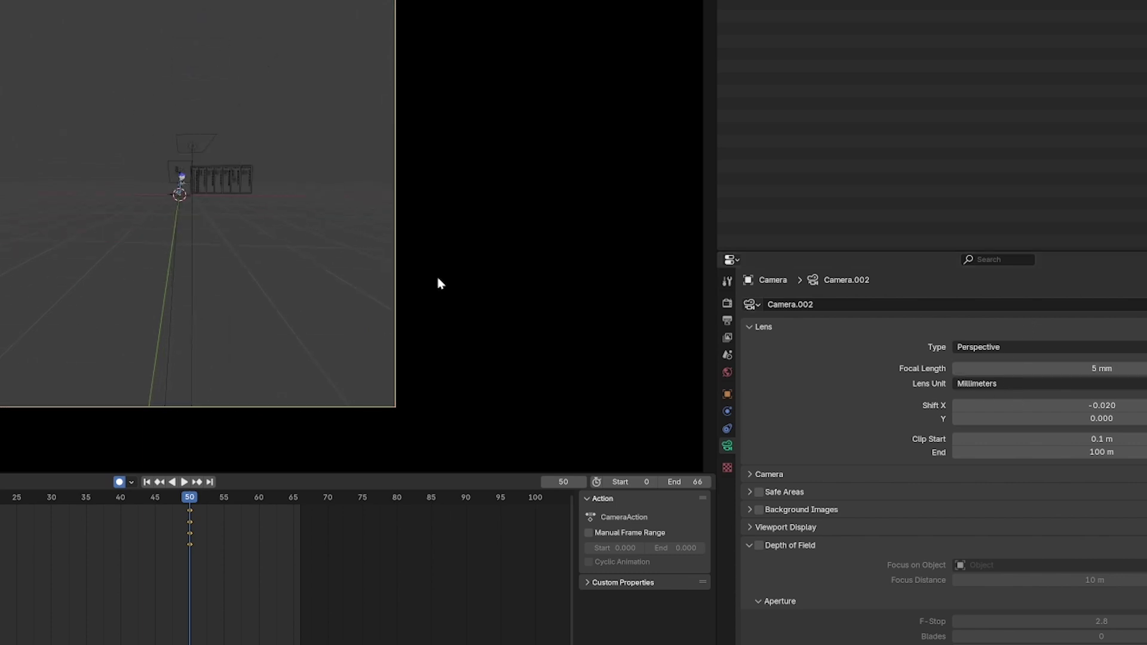
{"action": "key", "text": "g"}
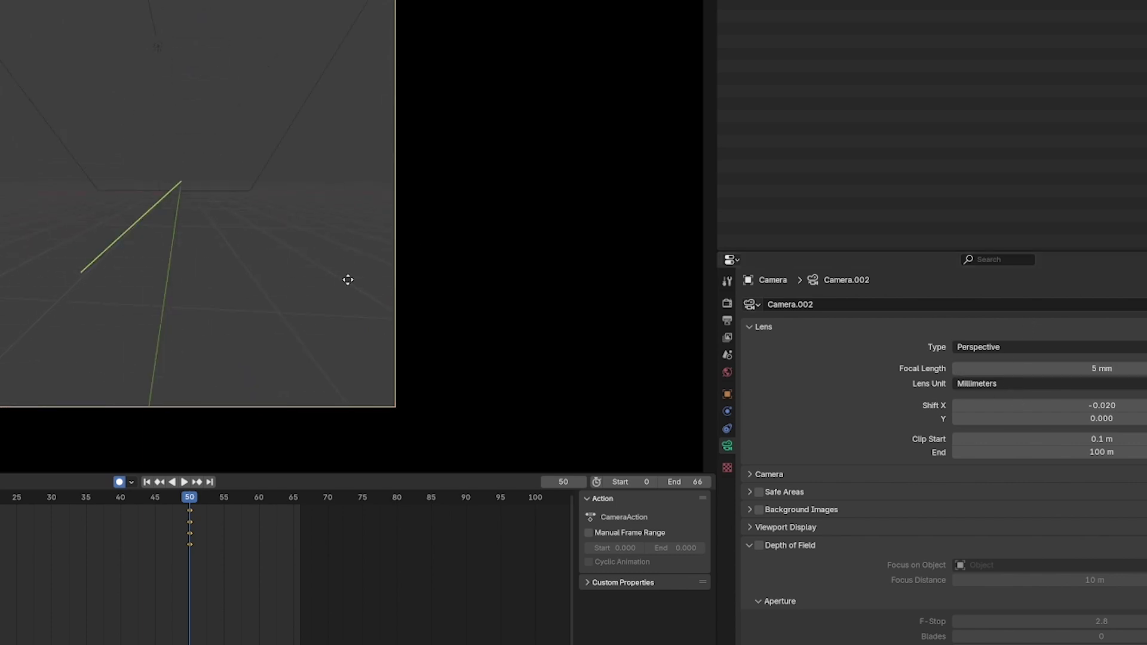
{"action": "left_click", "coordinate": [350, 277]}
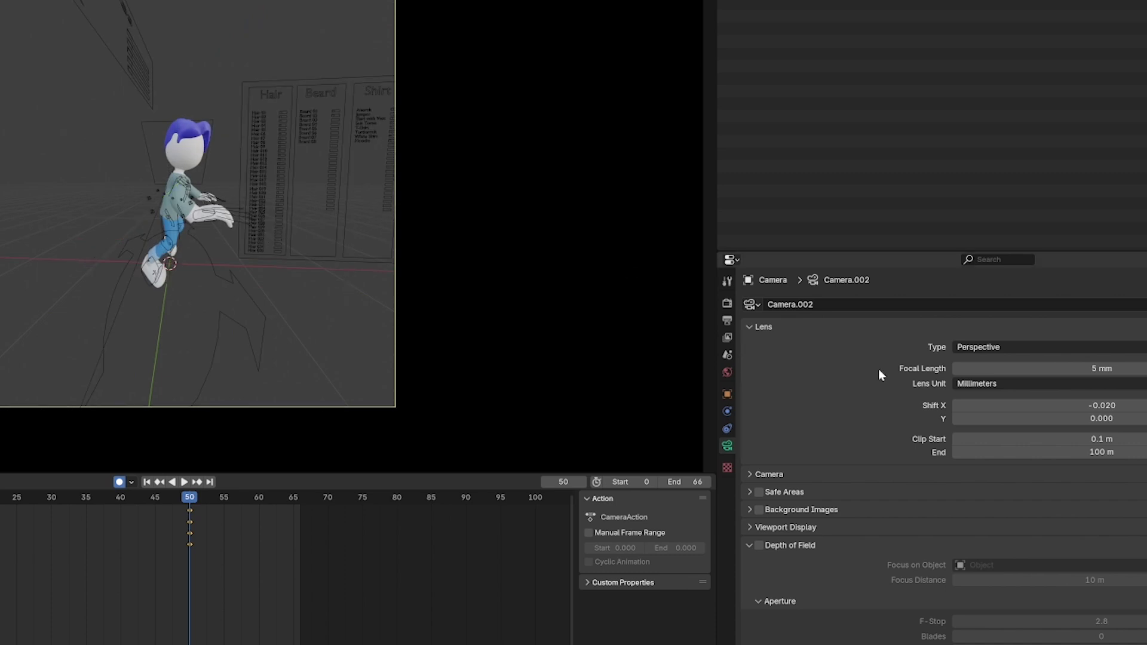
Set the focal length to 52 mm and move the camera back about 1.63 m along the Y axis to frame the whole character
{"action": "left_click", "coordinate": [985, 369]}
{"action": "type", "text": "52"}
{"action": "key", "text": "Return"}
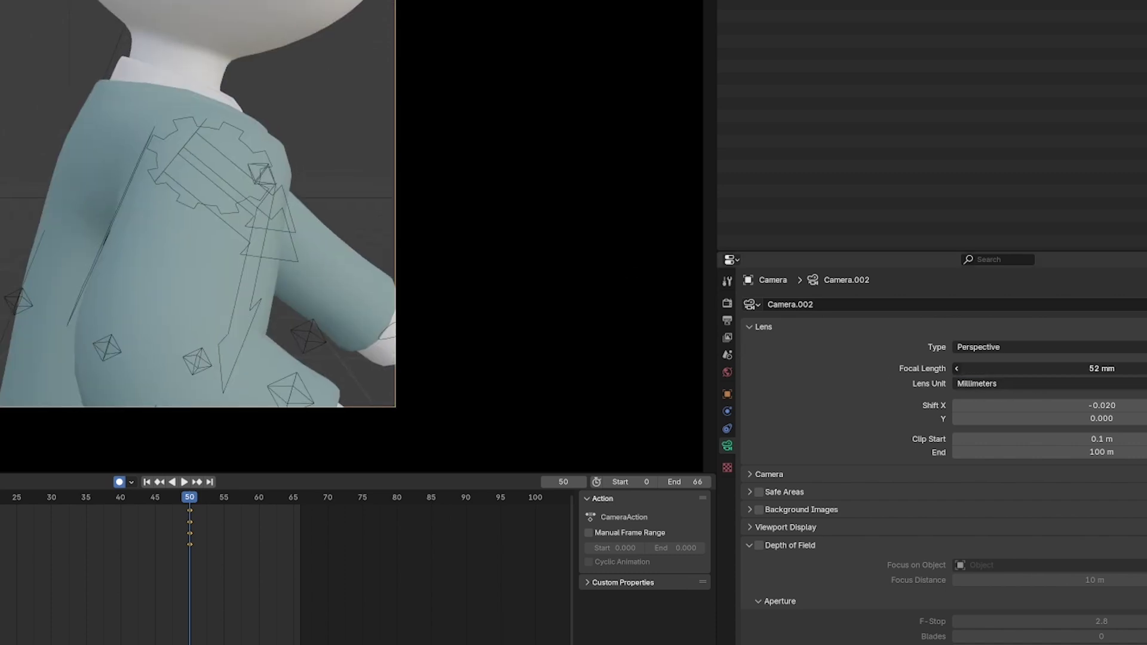
{"action": "left_click_drag", "start_coordinate": [986, 369], "coordinate": [956, 368]}
{"action": "key", "text": "g"}
{"action": "key", "text": "y"}
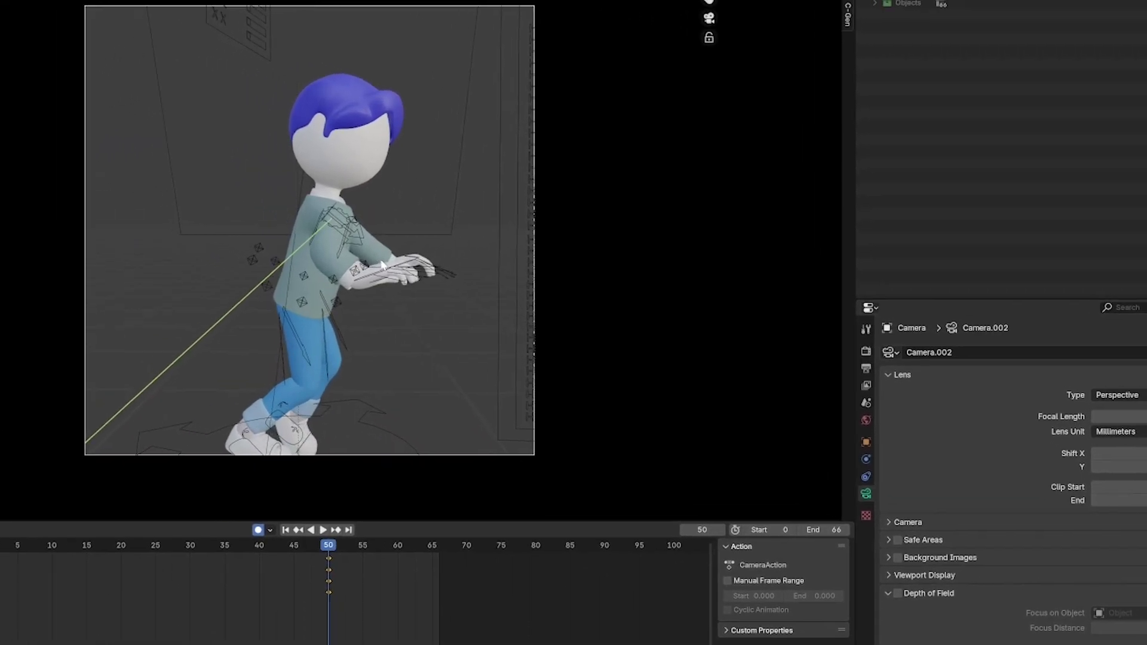
{"action": "left_click", "coordinate": [382, 265]}
Adjust the camera's position with small free moves, both in camera view and from outside it
{"action": "key", "text": "g"}
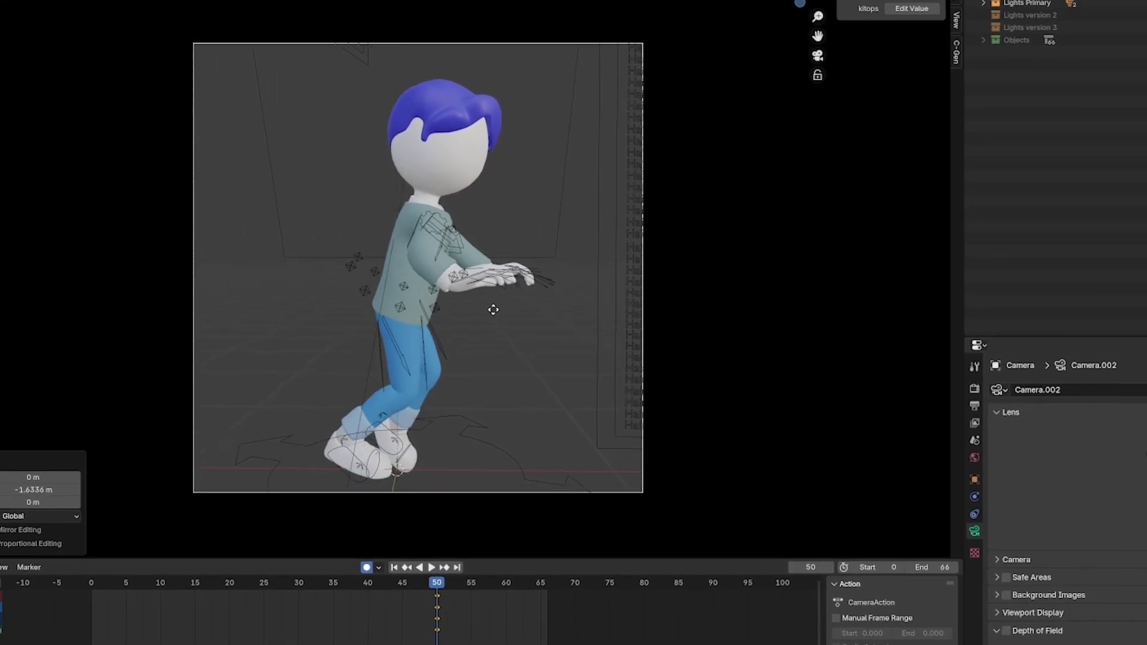
{"action": "left_click", "coordinate": [386, 272]}
{"action": "middle_click_drag", "start_coordinate": [362, 276], "coordinate": [404, 278]}
{"action": "scroll", "coordinate": [404, 278], "scroll_direction": "down", "scroll_amount": 3}
{"action": "middle_click_drag", "start_coordinate": [512, 310], "coordinate": [635, 318]}
{"action": "key", "text": "g"}
{"action": "left_click", "coordinate": [681, 297]}
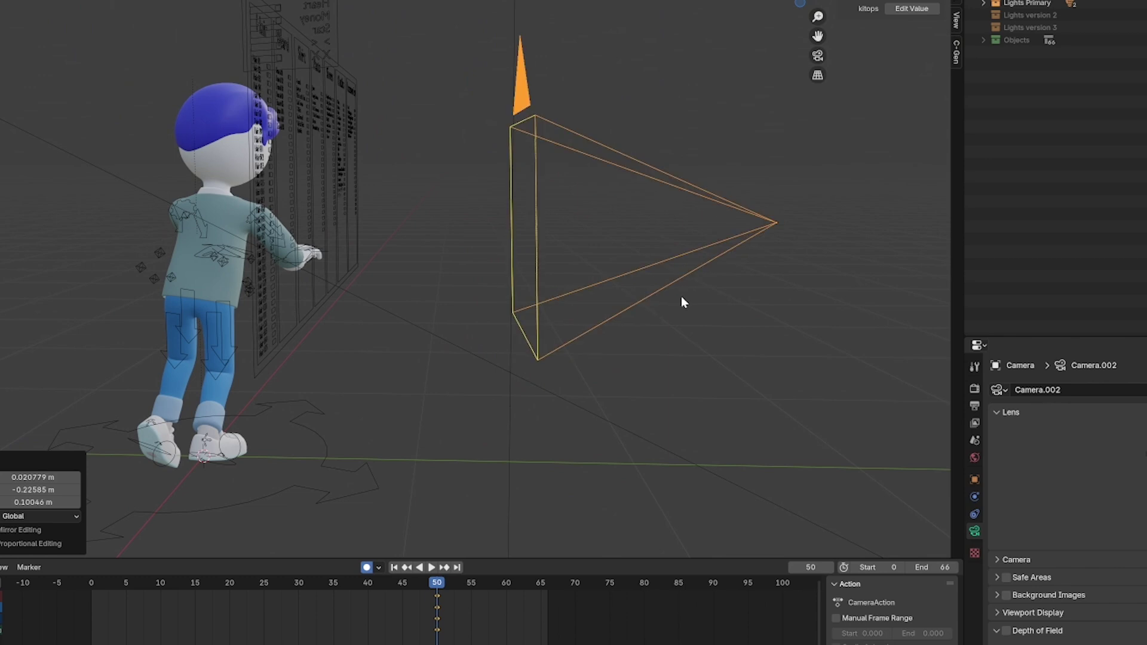
{"action": "key", "text": "g"}
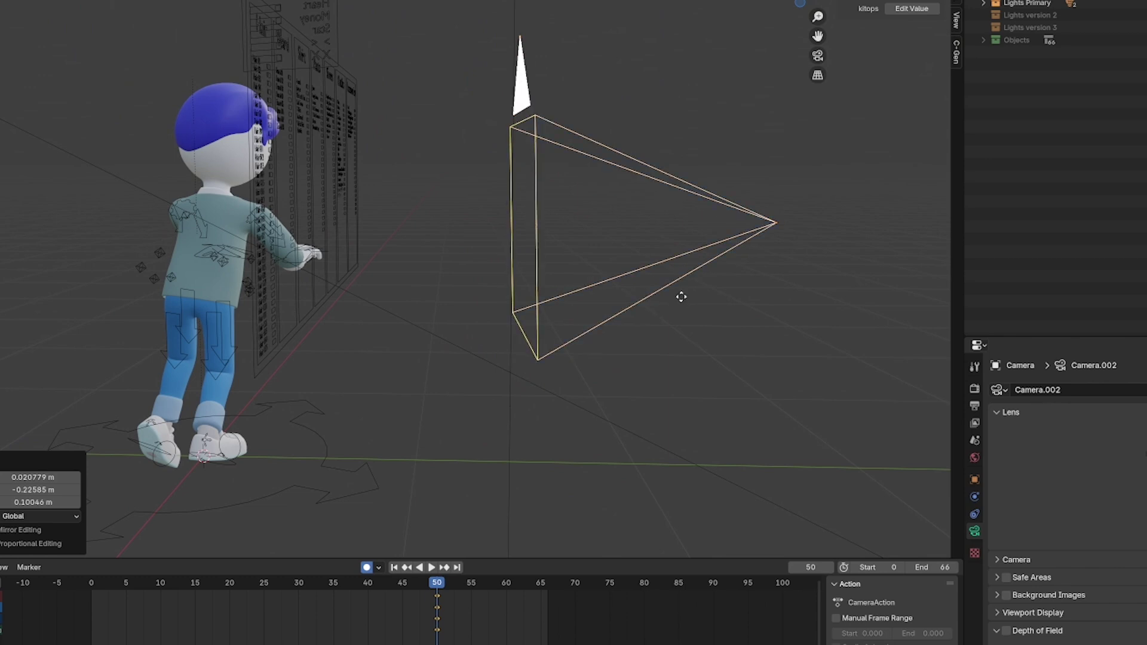
{"action": "left_click", "coordinate": [686, 325]}
Rotate the camera about the Z axis by about 6.7° and by about -11.2°
{"action": "key", "text": "r"}
{"action": "key", "text": "z"}
{"action": "left_click", "coordinate": [698, 317]}
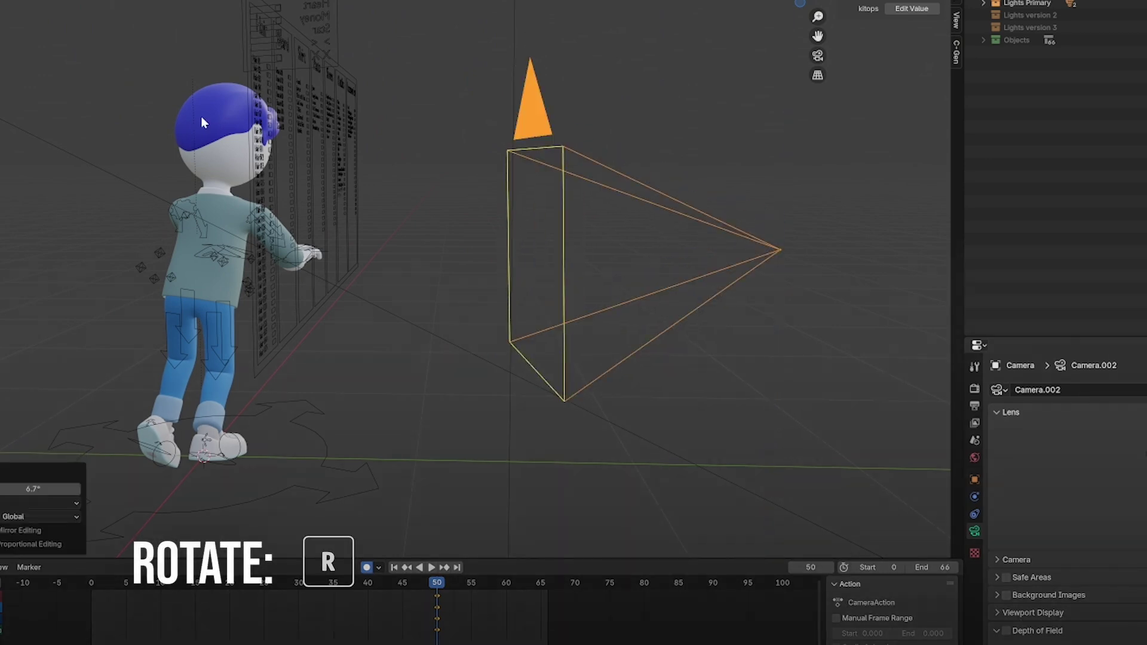
{"action": "key", "text": "r"}
{"action": "key", "text": "z"}
{"action": "left_click", "coordinate": [527, 115]}
Move the camera to a slightly lower position and scale the camera object freely
{"action": "key", "text": "g"}
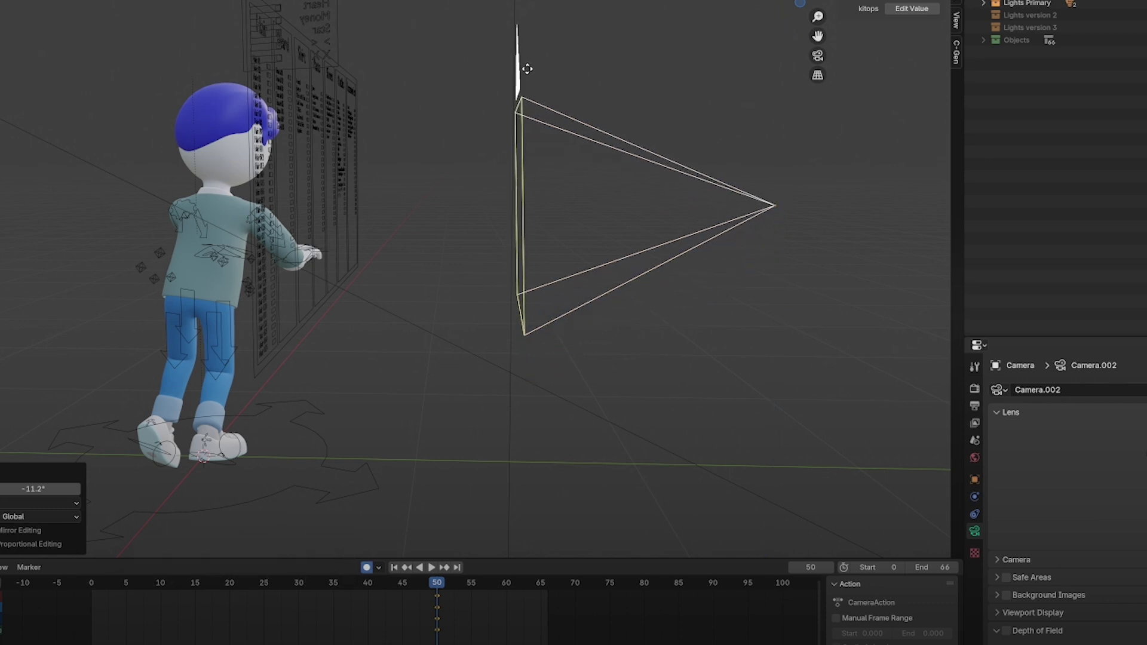
{"action": "key", "text": "g"}
{"action": "left_click", "coordinate": [538, 119]}
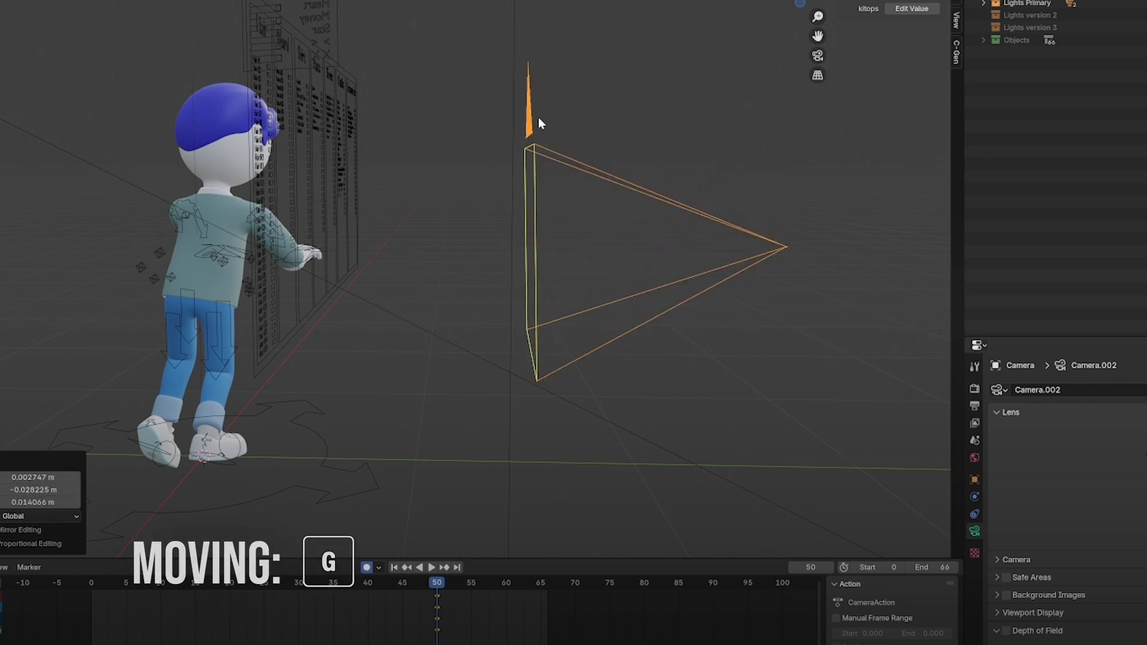
{"action": "middle_click_drag", "start_coordinate": [358, 188], "coordinate": [332, 196]}
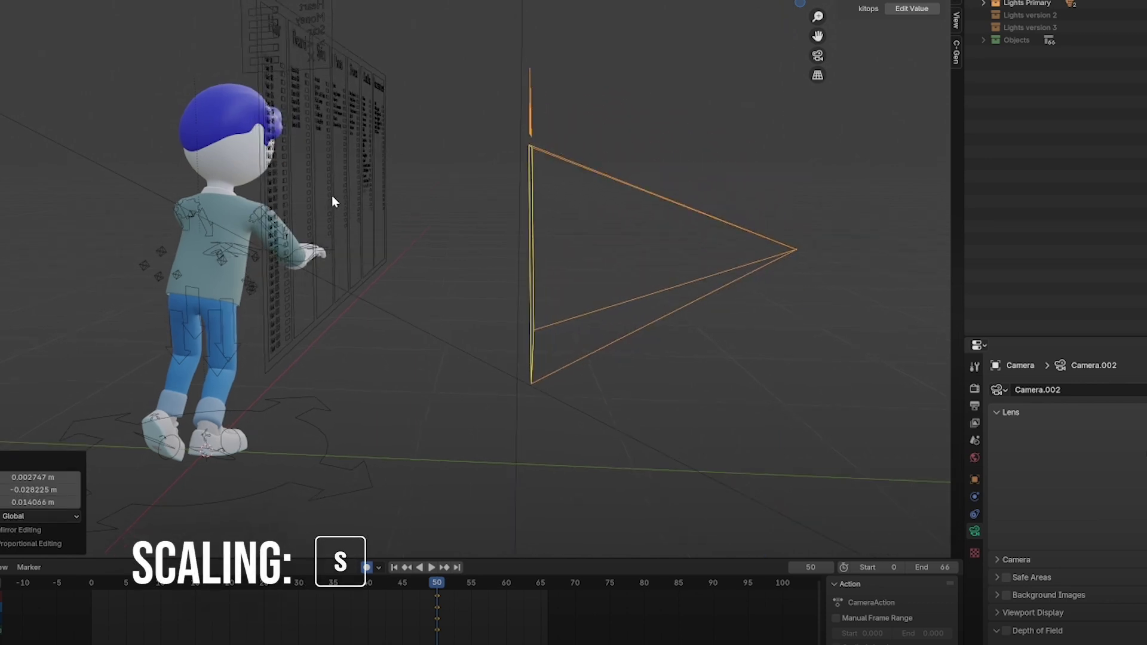
{"action": "key", "text": "s"}
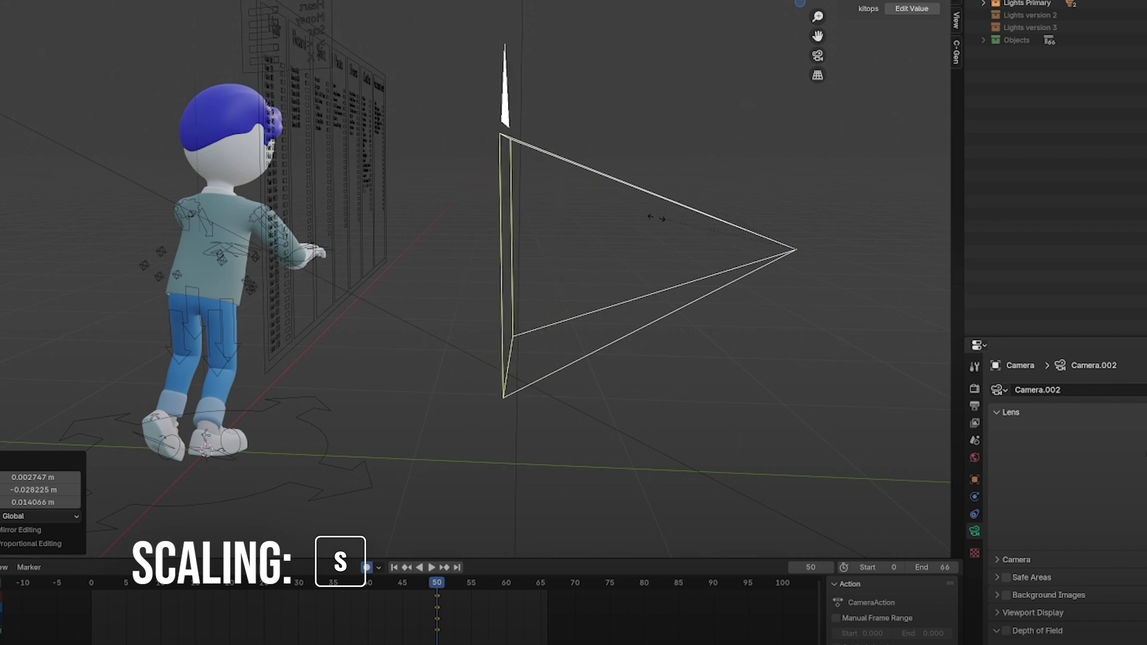
{"action": "left_click", "coordinate": [656, 220]}
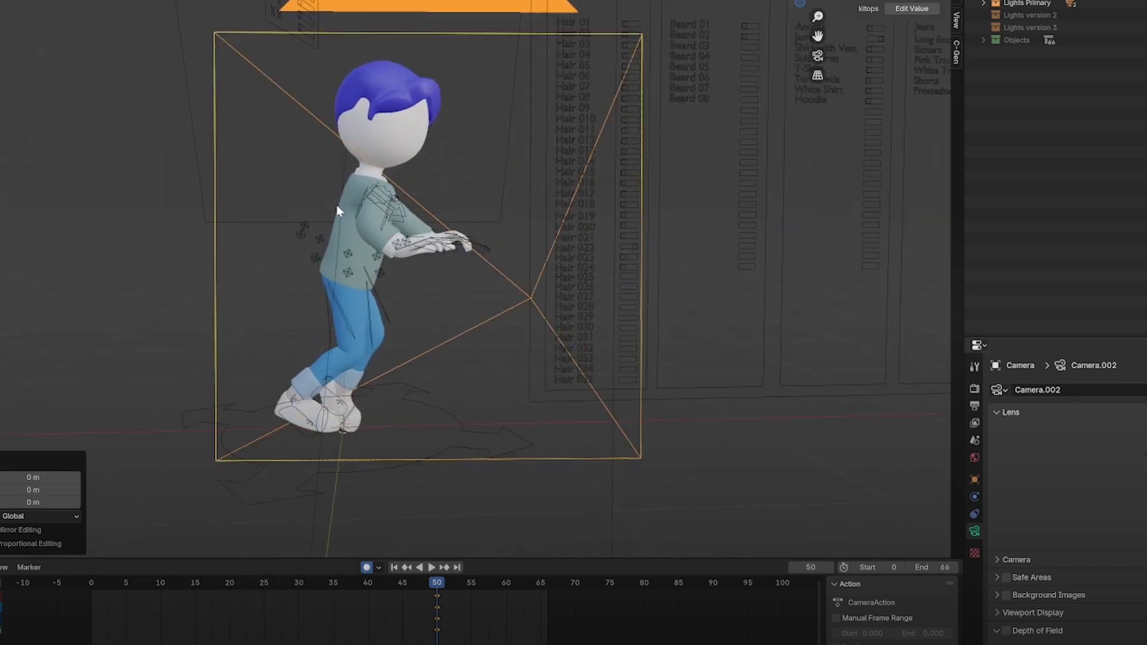
Switch repeatedly between the free view and the active camera view to check the framing, ending in the camera view
{"action": "key", "text": "KP_0"}
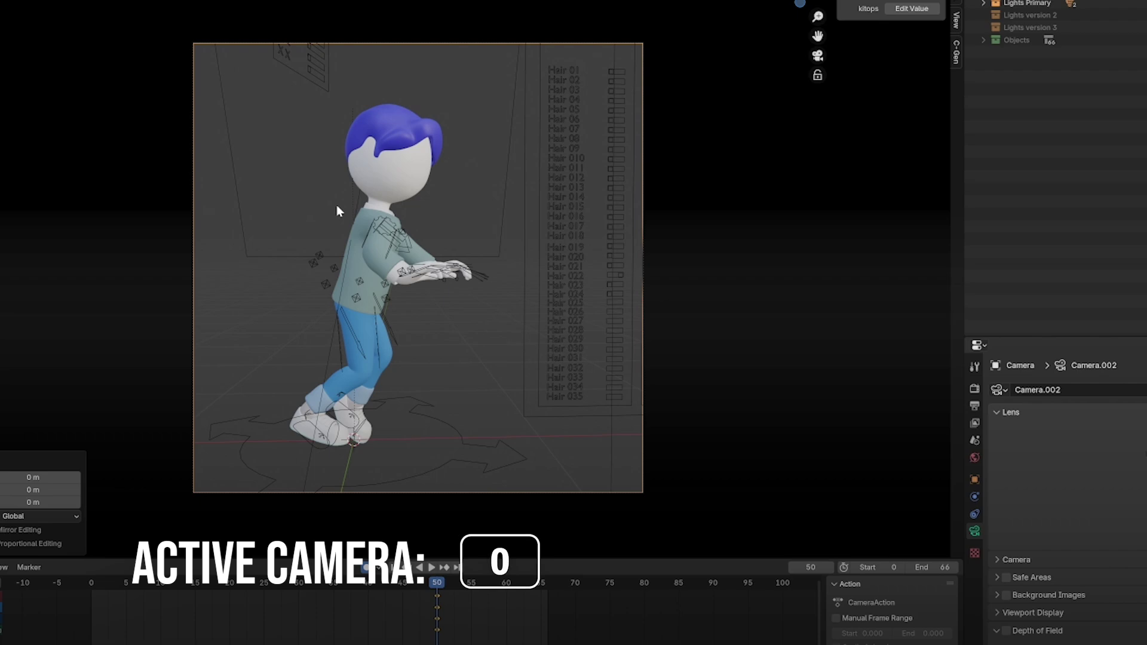
{"action": "key", "text": "KP_0"}
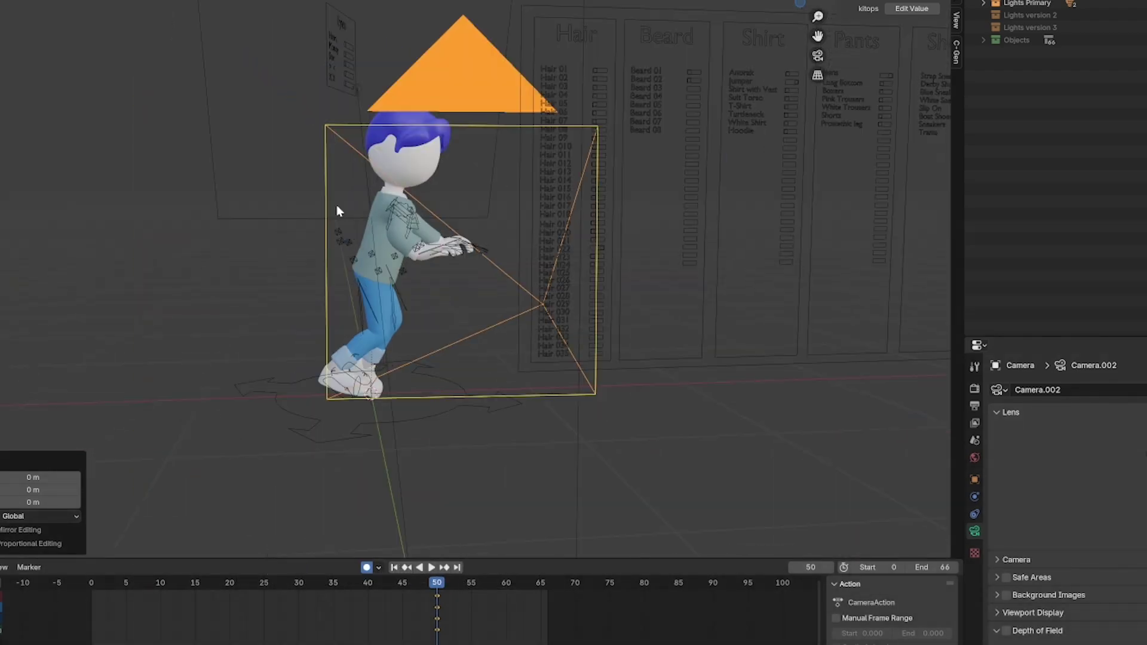
{"action": "key", "text": "KP_0"}
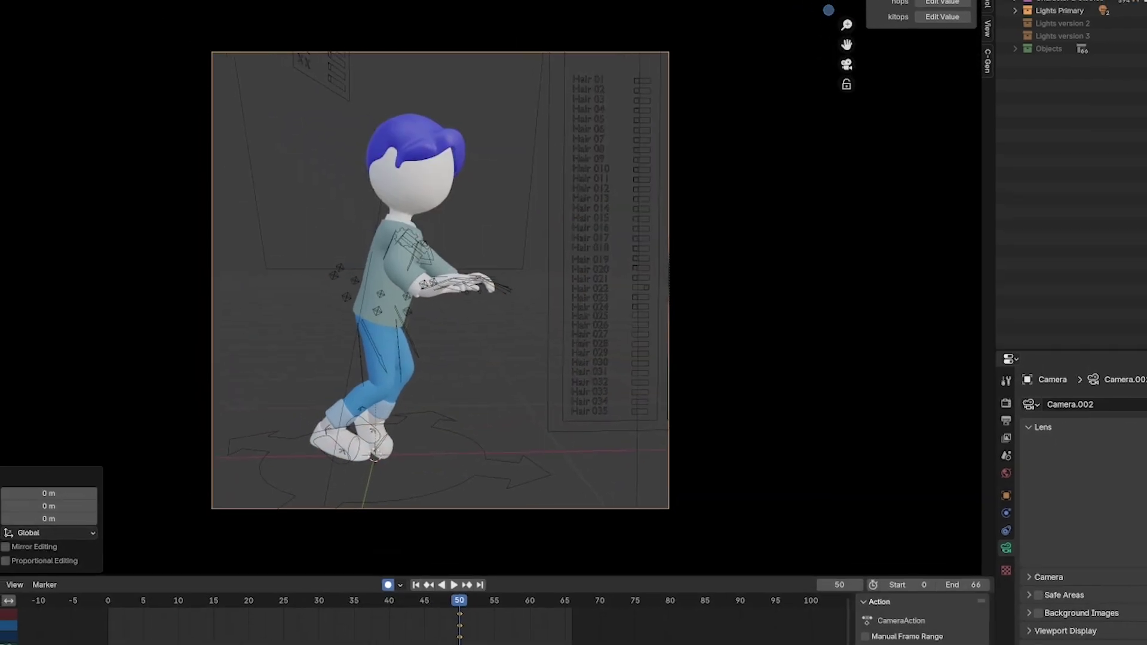
{"action": "left_click", "coordinate": [104, 1]}
{"action": "mouse_move", "coordinate": [266, 144]}
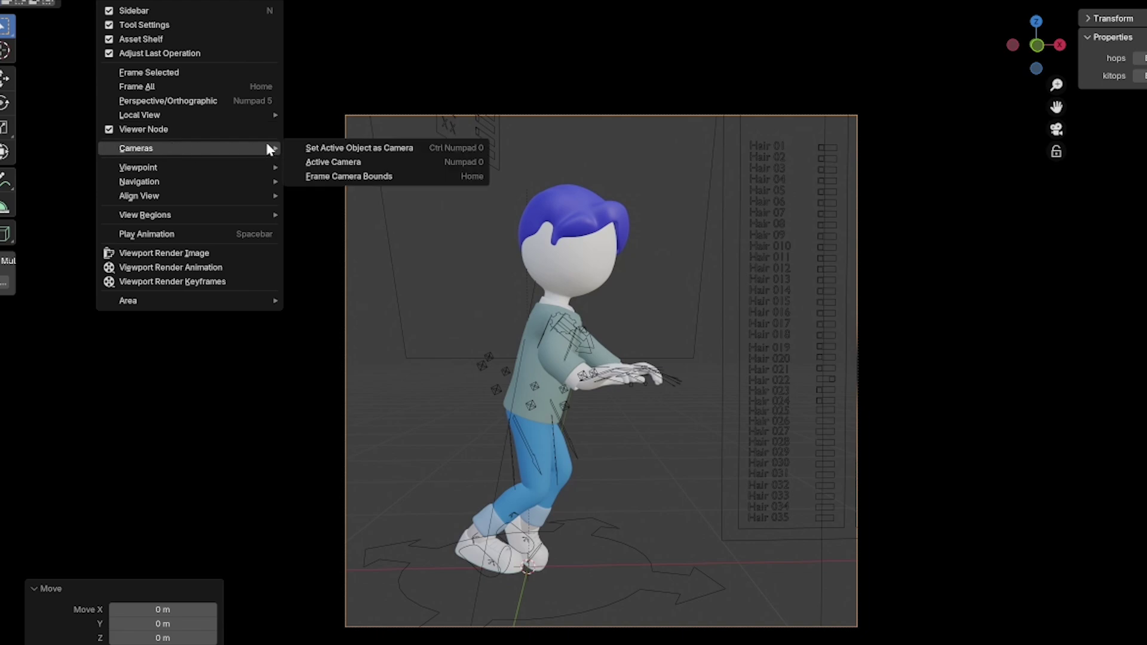
{"action": "left_click", "coordinate": [345, 165]}
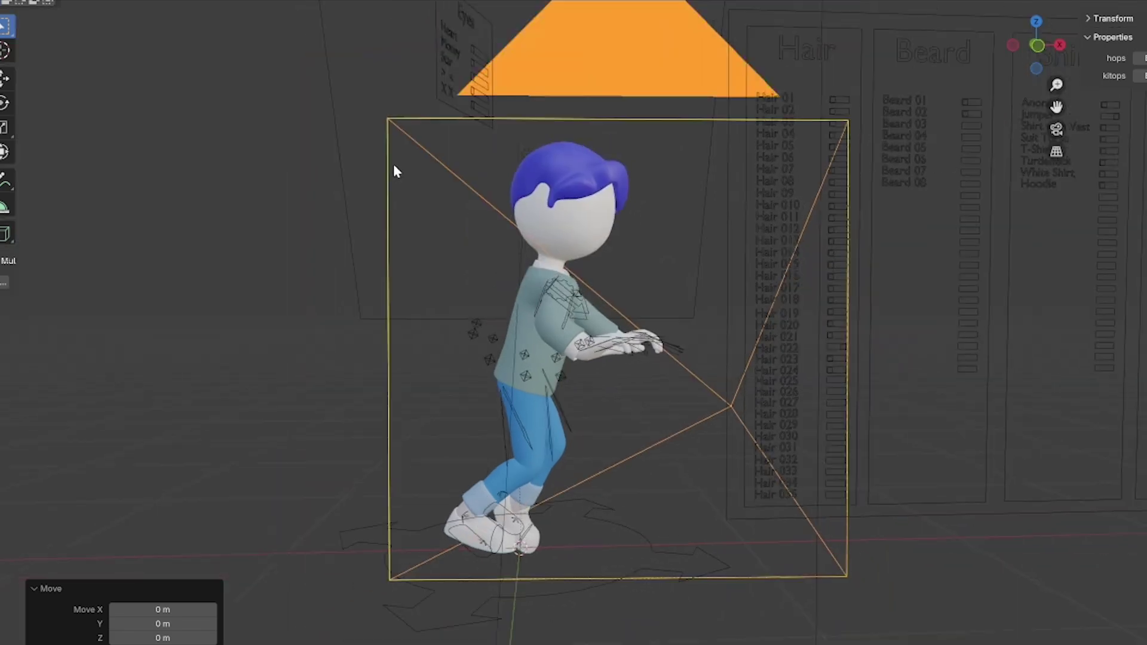
{"action": "left_click", "coordinate": [120, 2]}
{"action": "mouse_move", "coordinate": [239, 145]}
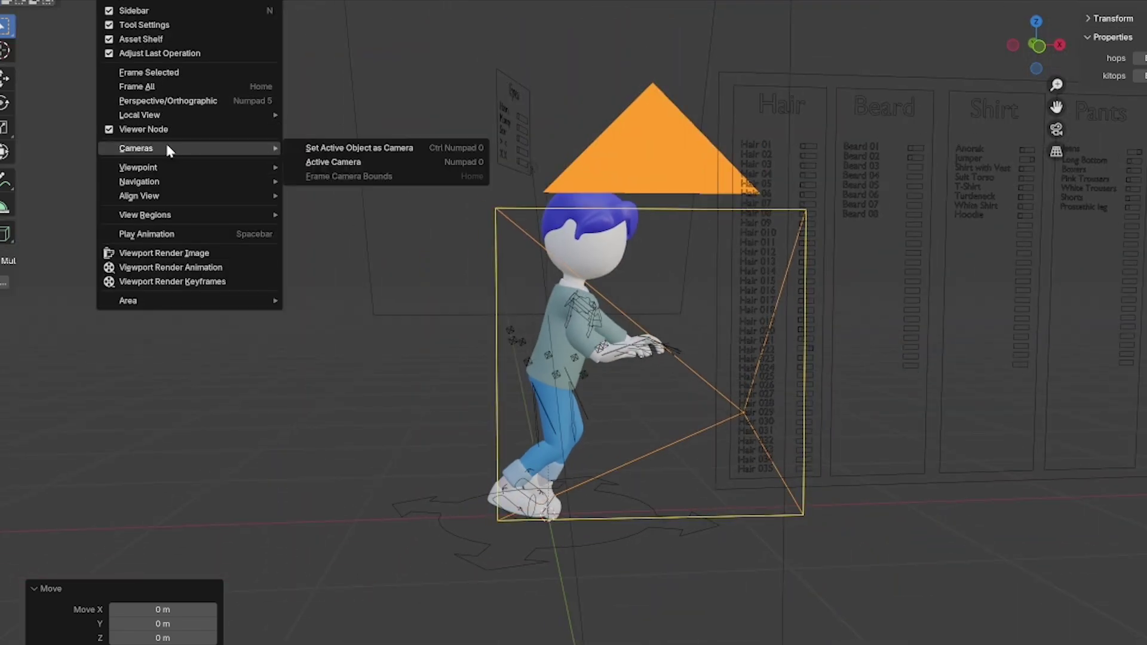
{"action": "left_click", "coordinate": [353, 156]}
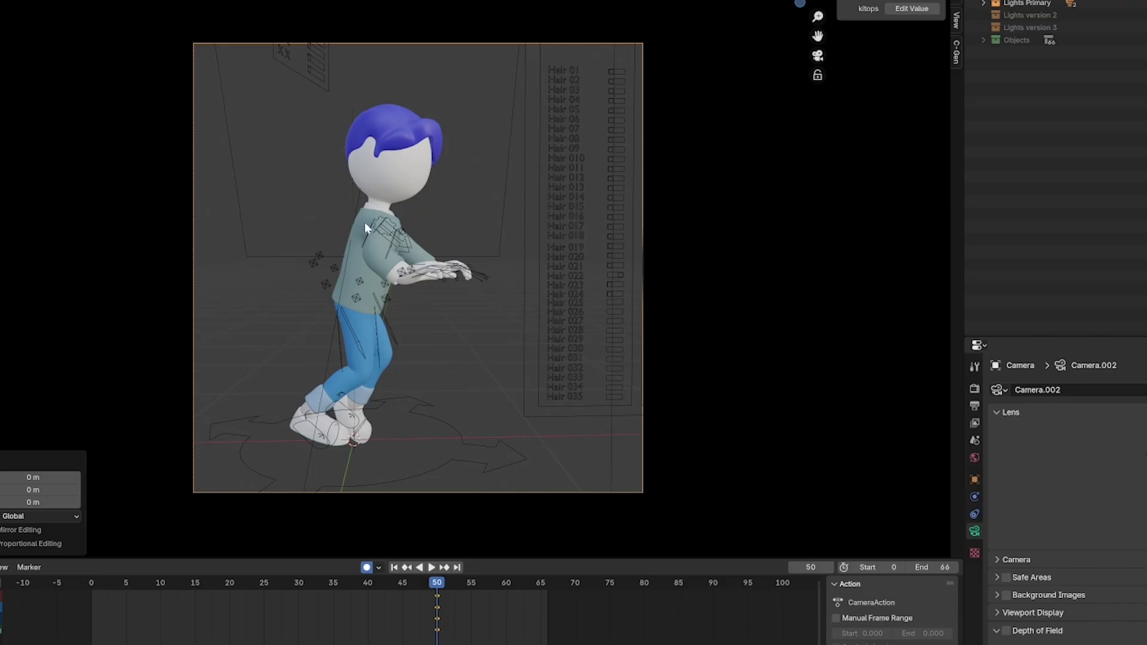
Change the base color of the character's jumper material to green
{"action": "left_click", "coordinate": [523, 328]}
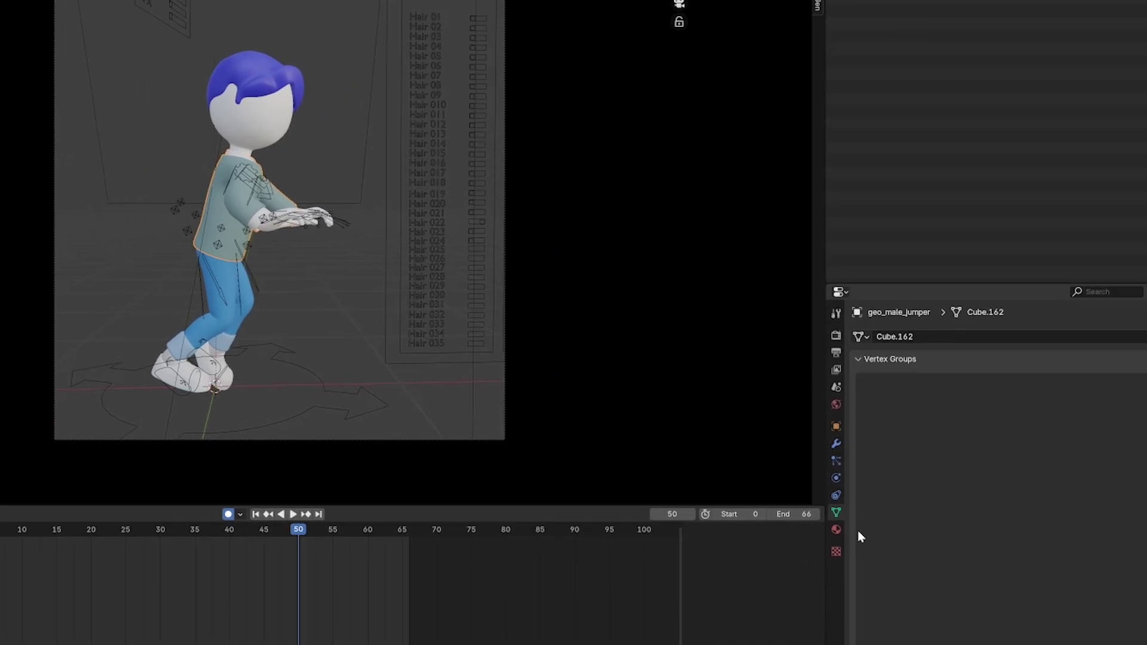
{"action": "left_click", "coordinate": [974, 583]}
{"action": "left_click", "coordinate": [944, 434]}
{"action": "left_click_drag", "start_coordinate": [1134, 290], "coordinate": [1055, 261]}
Change the base color of the character's skin on the head and hands to black
{"action": "left_click", "coordinate": [118, 47]}
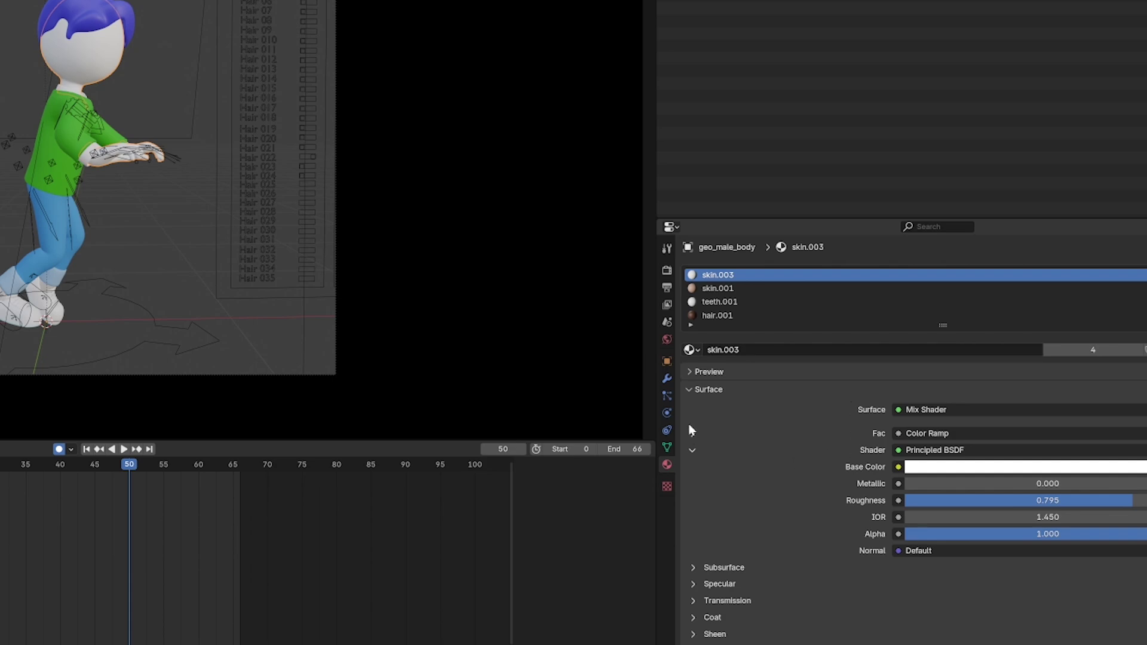
{"action": "left_click", "coordinate": [929, 470]}
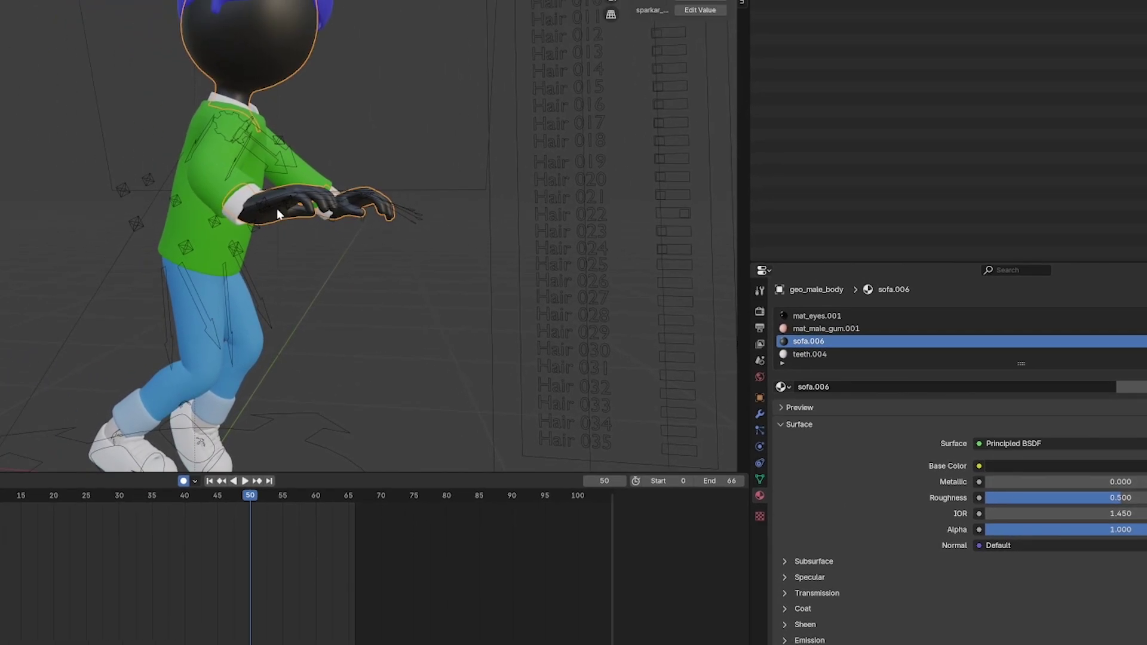
Replace the skin material on the character's legs, at the exposed ankles, with the existing sofa.006 material
{"action": "middle_click_drag", "start_coordinate": [277, 209], "coordinate": [137, 337]}
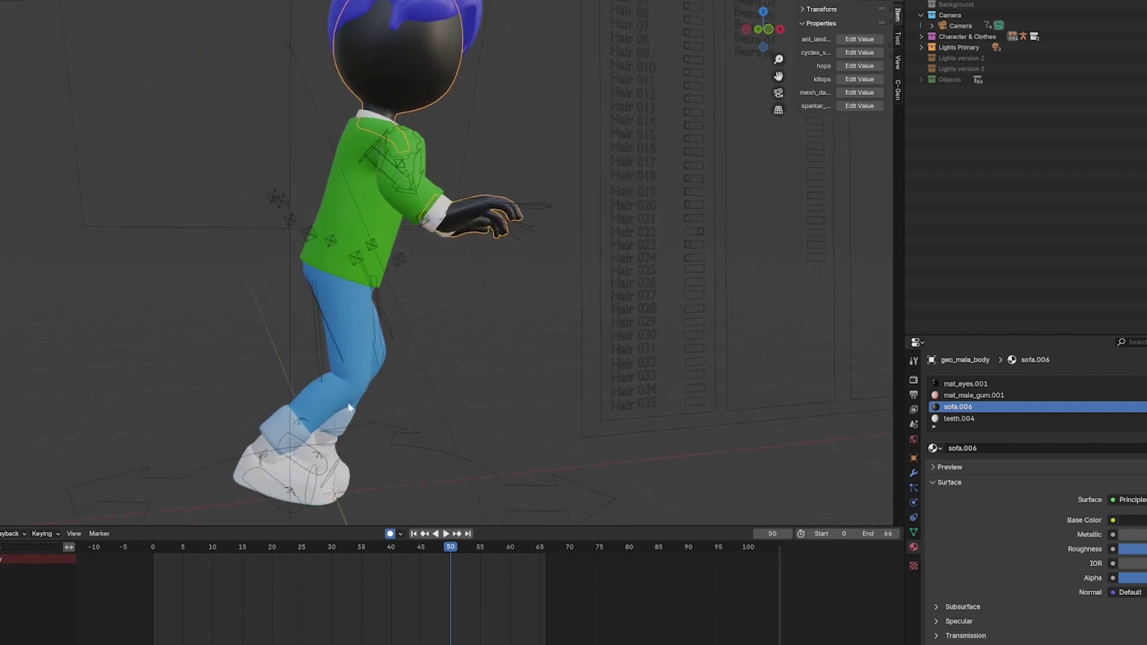
{"action": "left_click", "coordinate": [258, 445]}
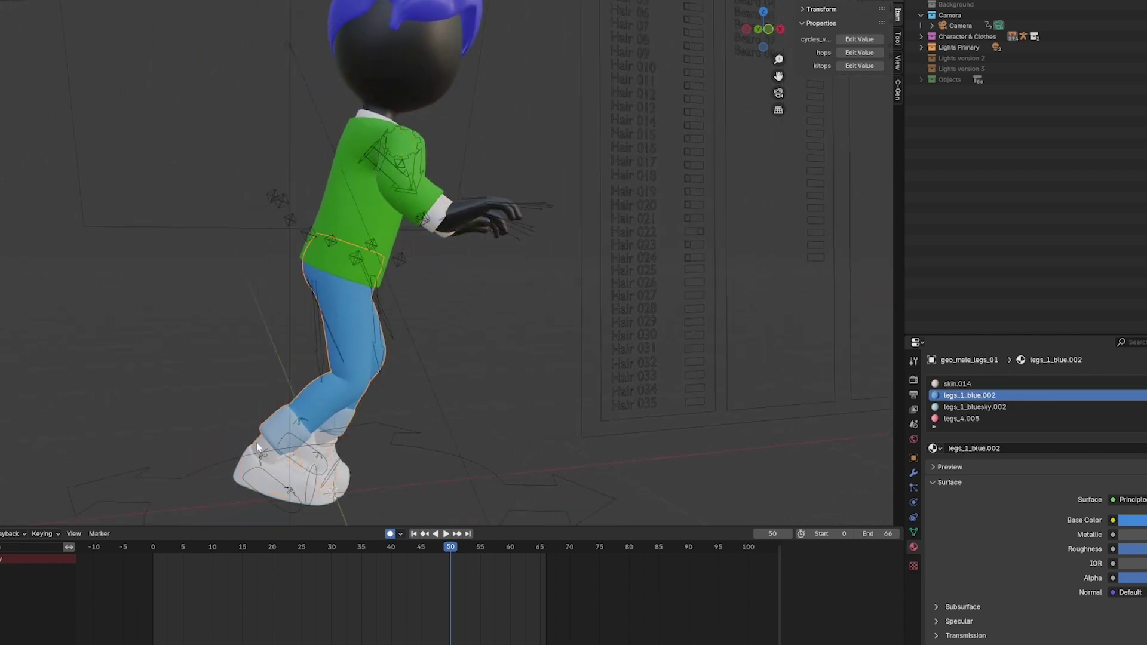
{"action": "left_click", "coordinate": [958, 383]}
{"action": "left_click", "coordinate": [933, 448]}
{"action": "type", "text": "sofa"}
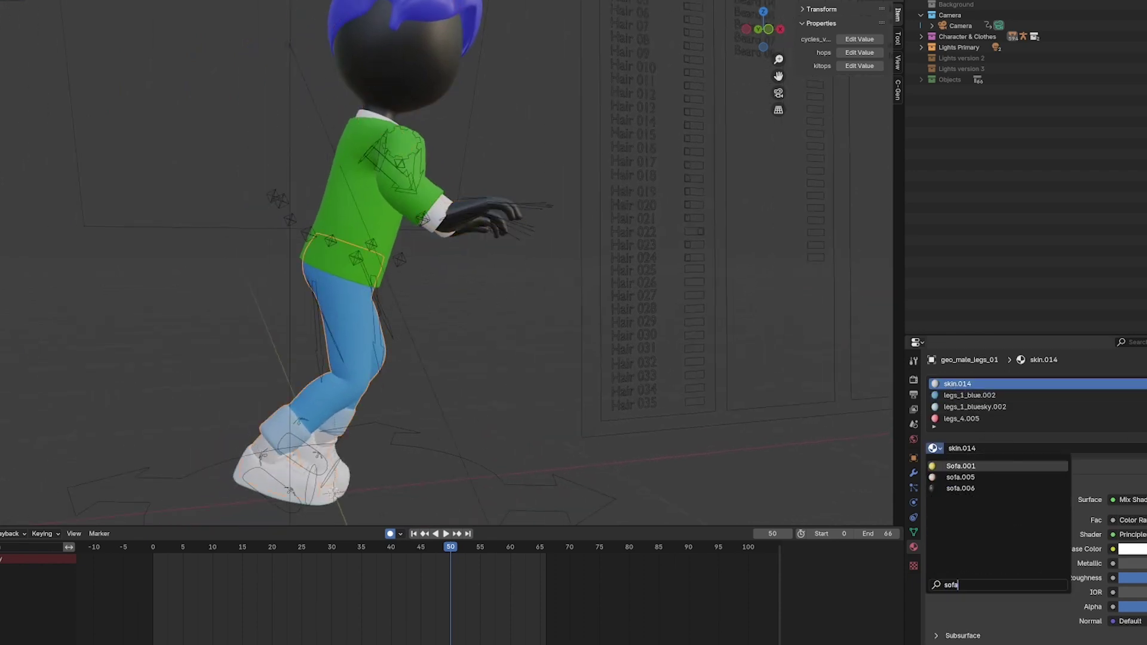
{"action": "left_click", "coordinate": [973, 488]}
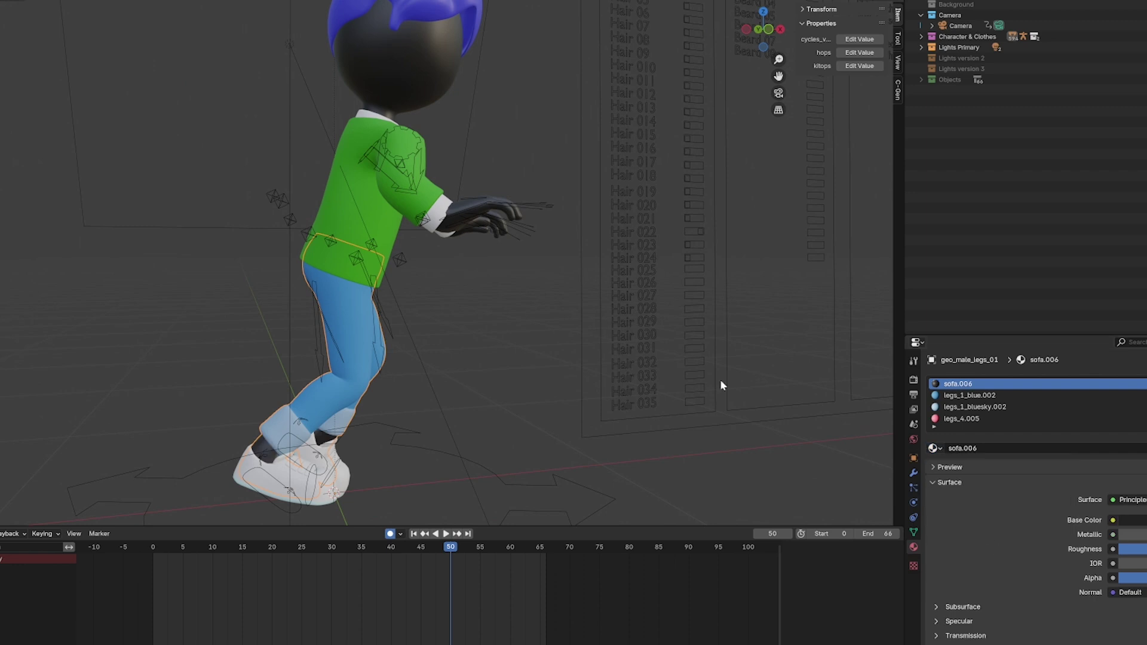
{"action": "scroll", "coordinate": [521, 329], "scroll_direction": "down", "scroll_amount": 2}
Look through the scene's render properties, including the viewport and render sampling, noise threshold and denoise settings
{"action": "left_click", "coordinate": [933, 448]}
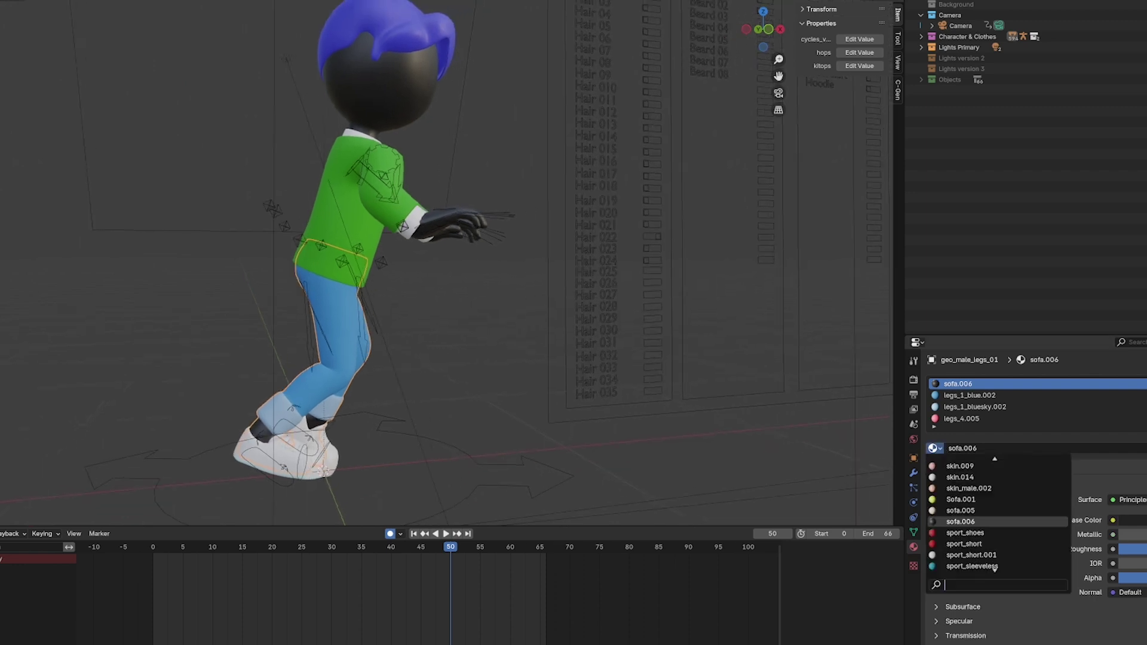
{"action": "left_click", "coordinate": [913, 395]}
{"action": "left_click", "coordinate": [913, 380]}
{"action": "scroll", "coordinate": [980, 434], "scroll_direction": "down", "scroll_amount": 5}
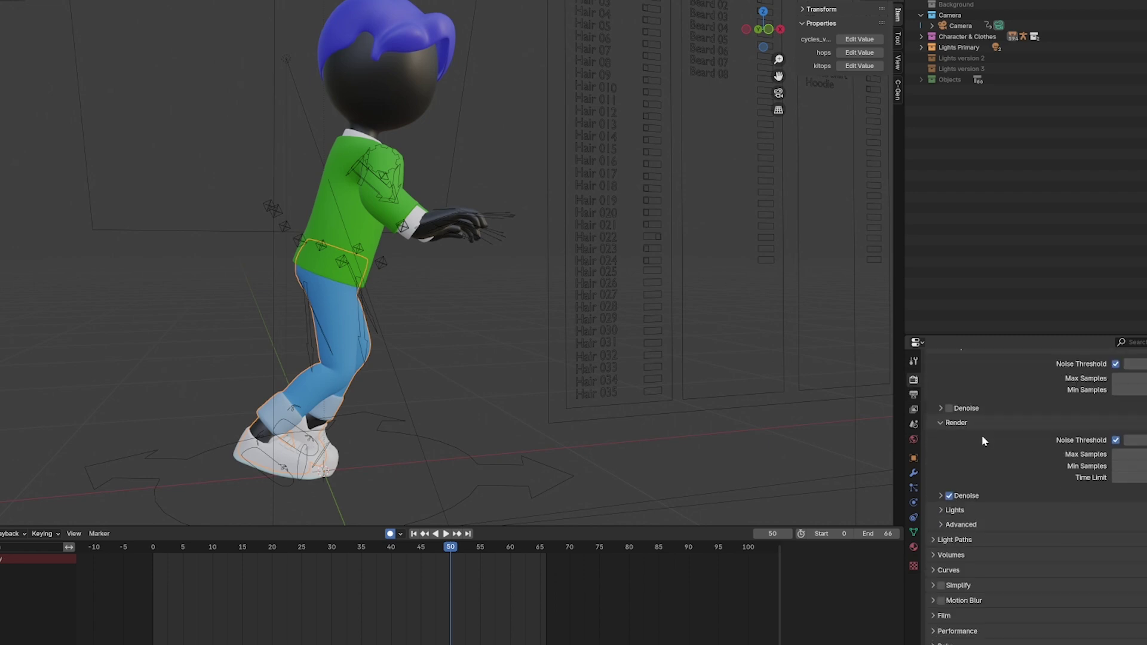
{"action": "scroll", "coordinate": [981, 435], "scroll_direction": "up", "scroll_amount": 5}
{"action": "scroll", "coordinate": [466, 267], "scroll_direction": "down", "scroll_amount": 5}
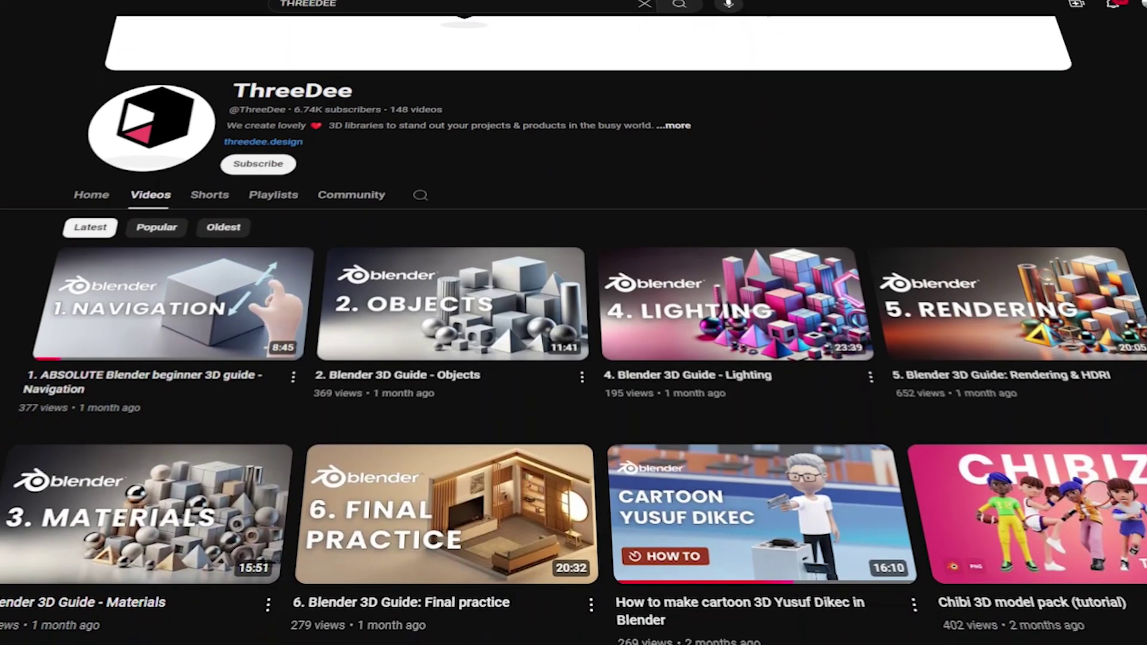
Switch to the ThreeDee channel on YouTube and browse down through its latest videos
{"action": "scroll", "coordinate": [574, 322], "scroll_direction": "down", "scroll_amount": 8}
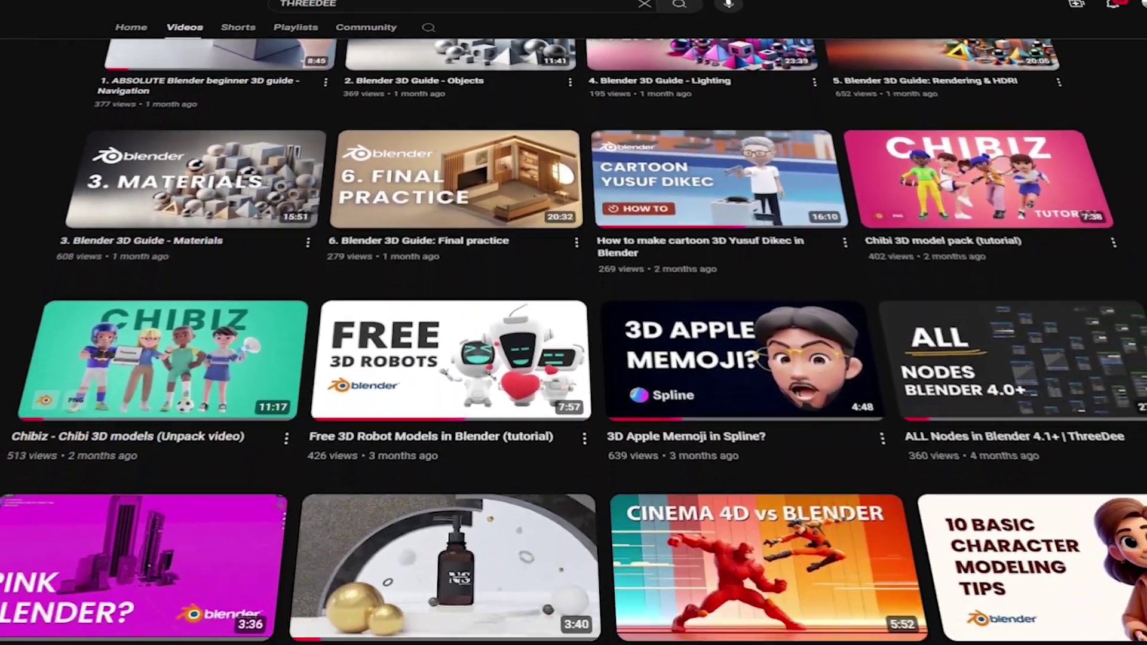
{"action": "scroll", "coordinate": [573, 322], "scroll_direction": "down", "scroll_amount": 14}
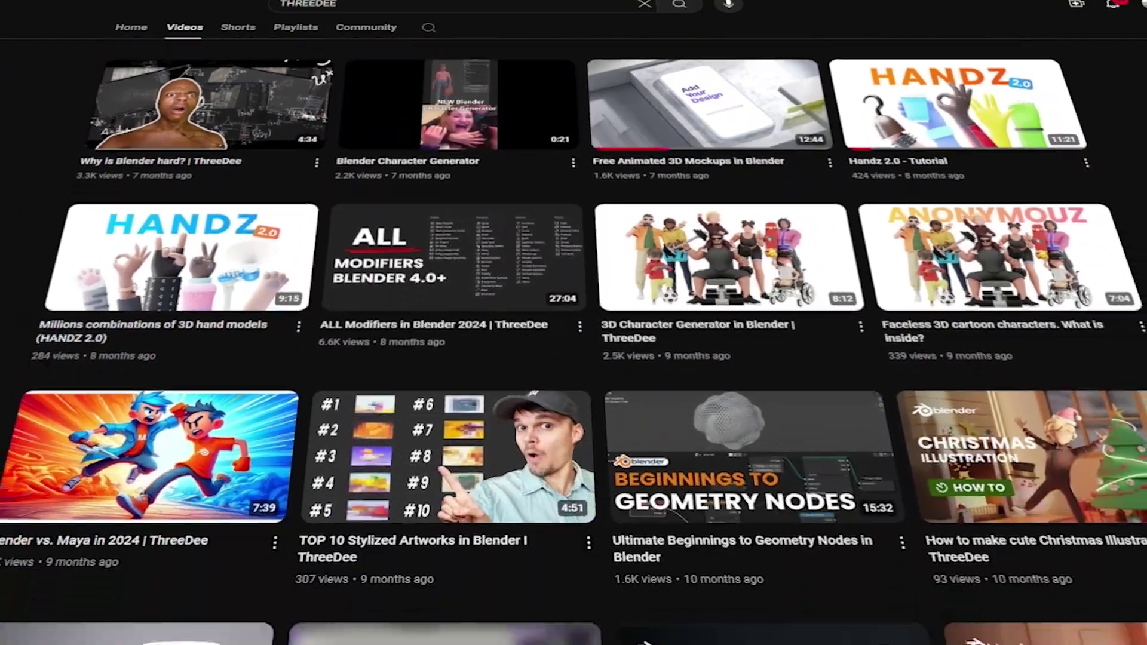
{"action": "scroll", "coordinate": [573, 322], "scroll_direction": "down", "scroll_amount": 20}
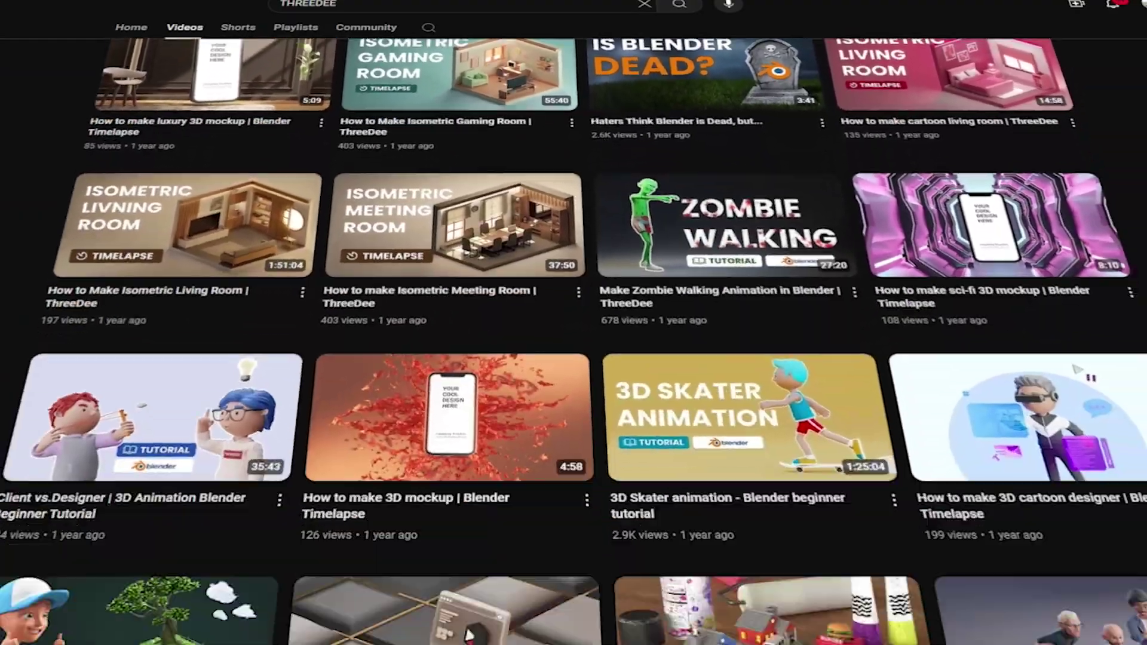
{"action": "scroll", "coordinate": [574, 323], "scroll_direction": "down", "scroll_amount": 10}
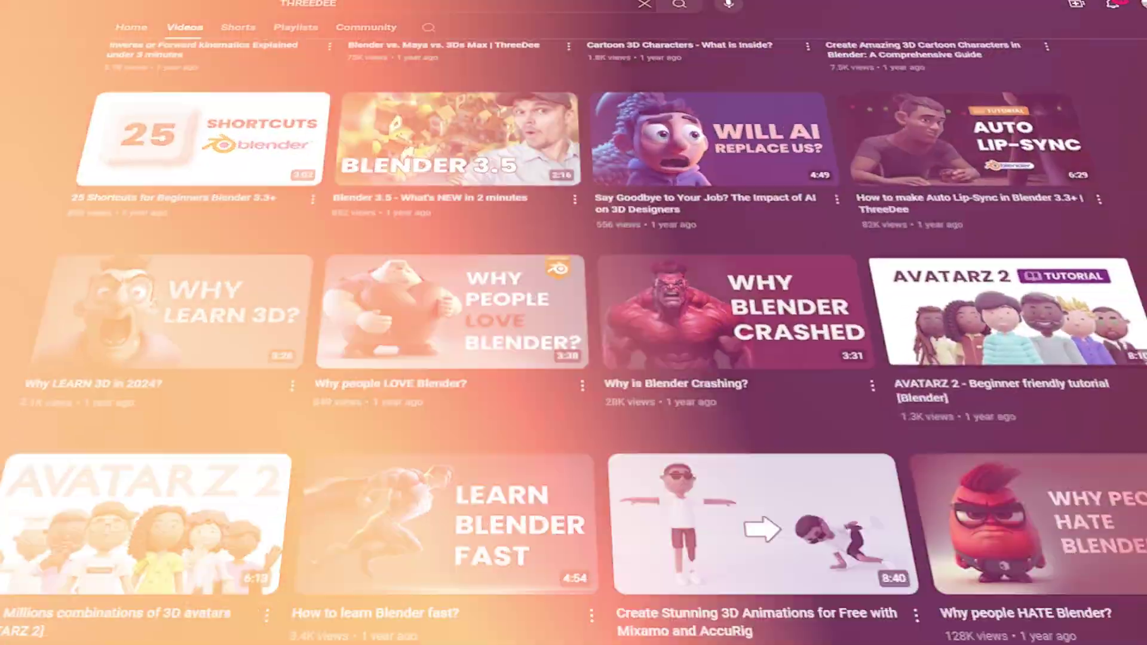